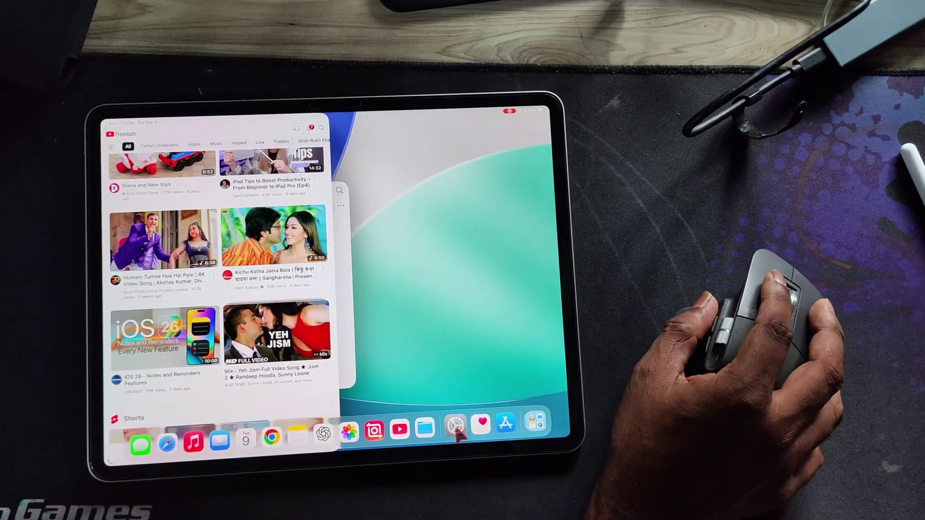
# Raise the mouse Tracking Speed to maximum under Trackpad & Mouse, leaving natural scrolling off.
pyautogui.click(456, 428)
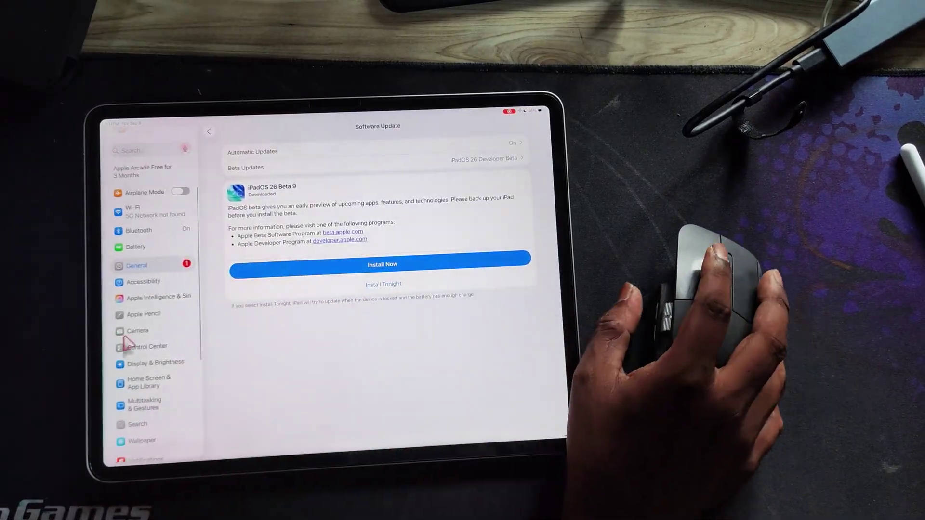
pyautogui.scroll(-1, 128, 342)
pyautogui.click(142, 249)
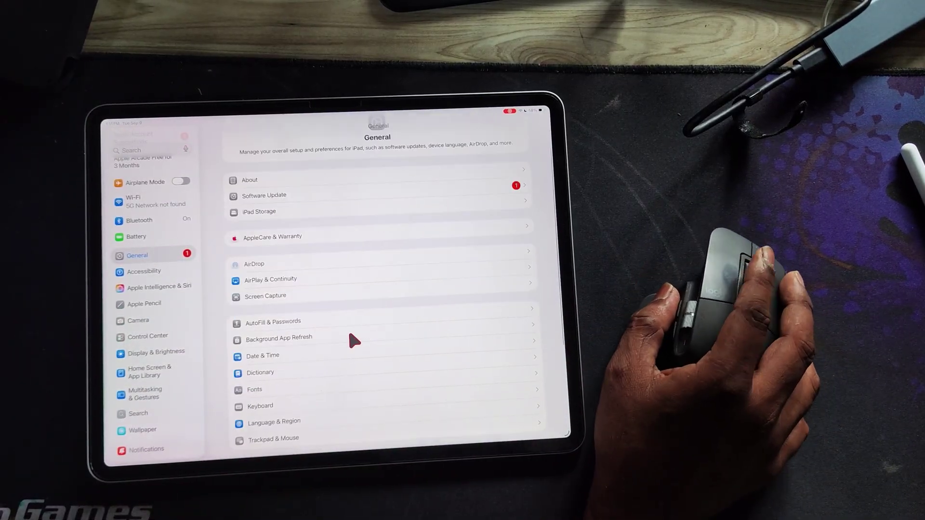
pyautogui.scroll(-3, 349, 329)
pyautogui.click(294, 361)
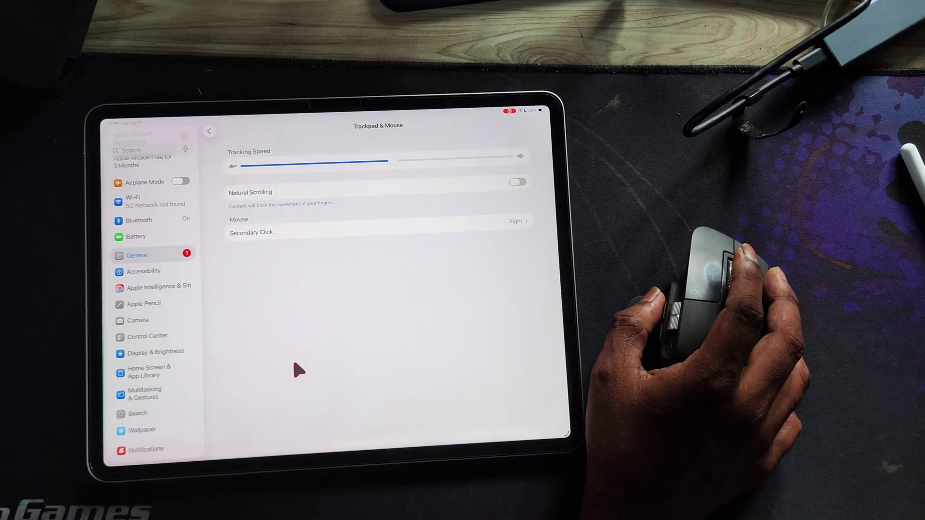
pyautogui.click(519, 182)
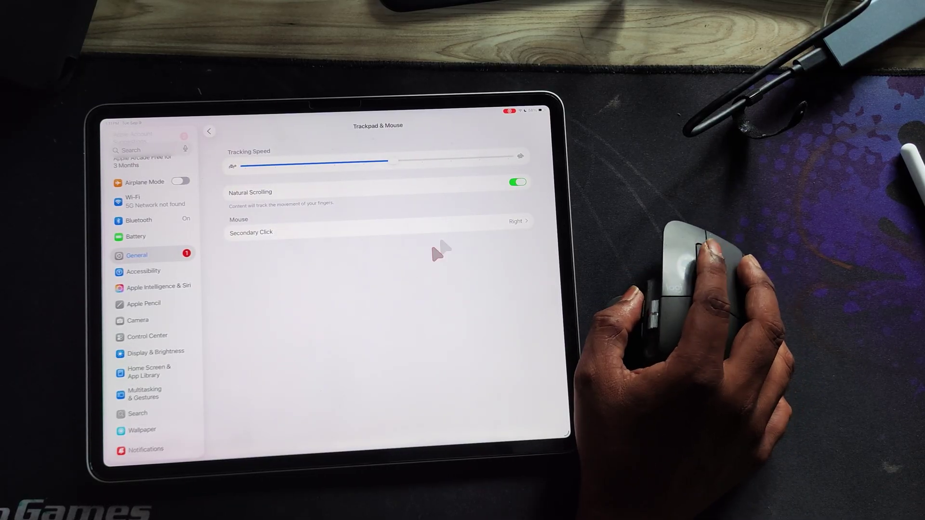
pyautogui.click(509, 231)
pyautogui.click(209, 132)
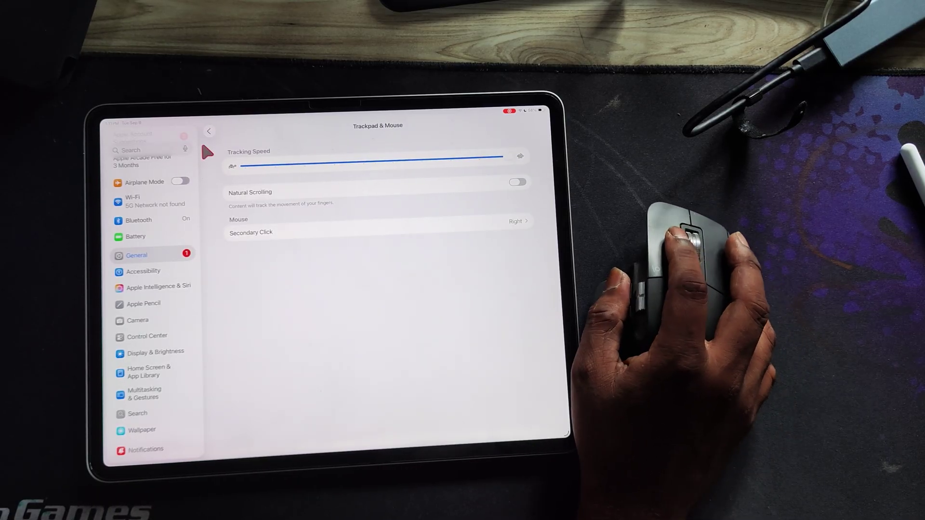
pyautogui.click(207, 134)
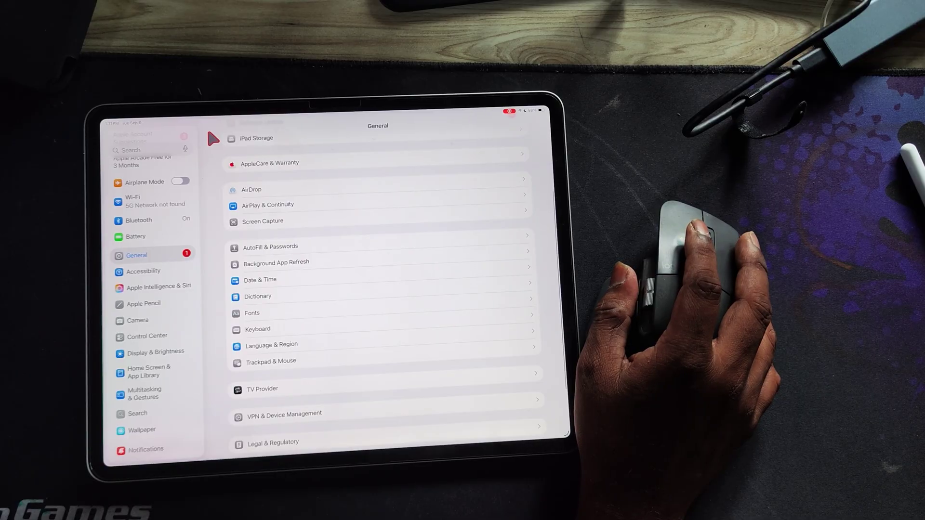
# In Pointer Control, give the pointer a green border and make the border much thicker.
pyautogui.click(142, 271)
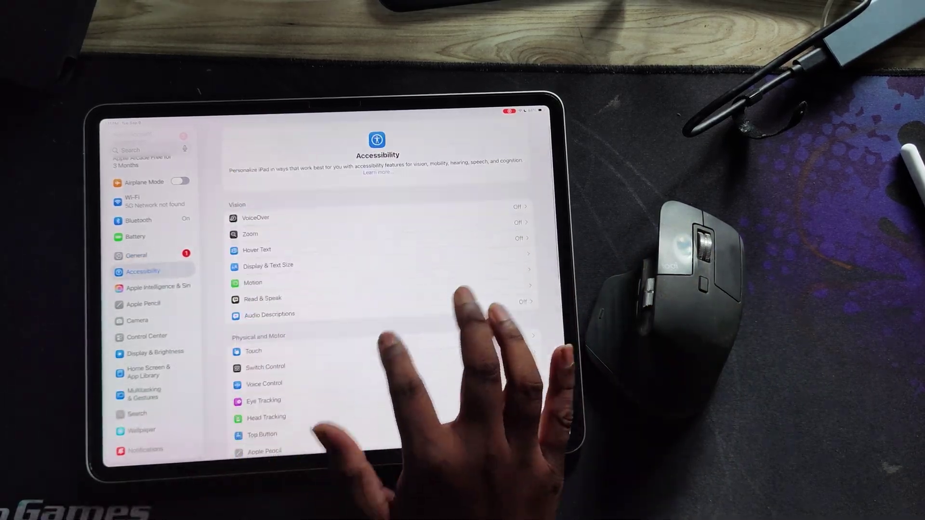
pyautogui.scroll(-5, 404, 347)
pyautogui.scroll(-5, 405, 347)
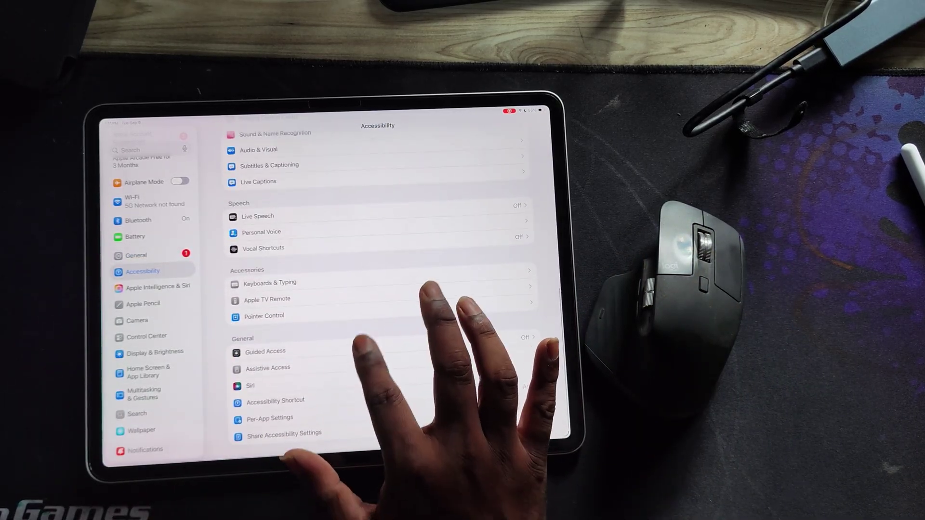
pyautogui.click(404, 340)
pyautogui.click(373, 198)
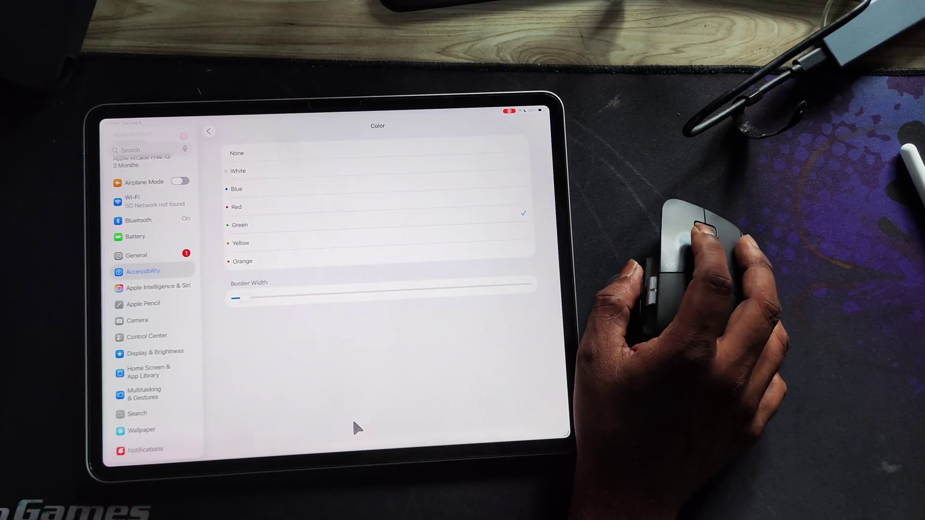
pyautogui.click(250, 222)
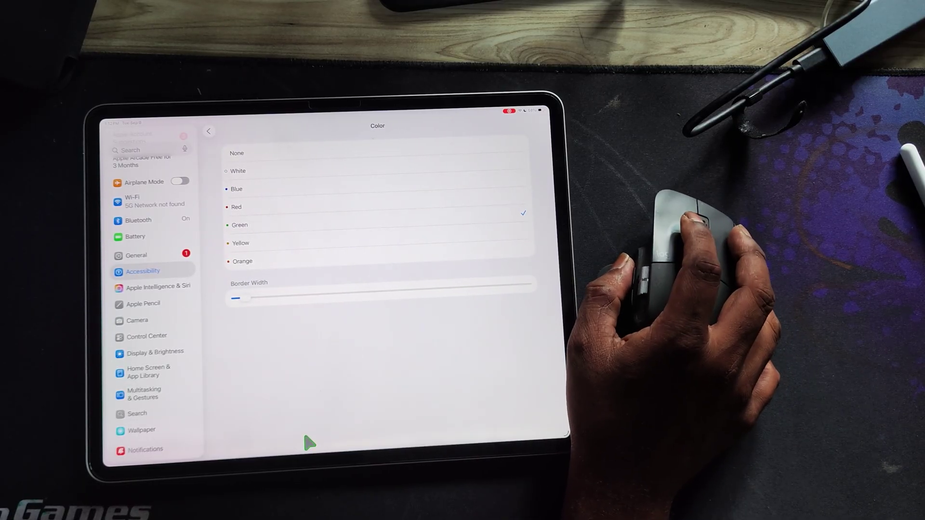
pyautogui.moveTo(355, 293); pyautogui.dragTo(462, 293)
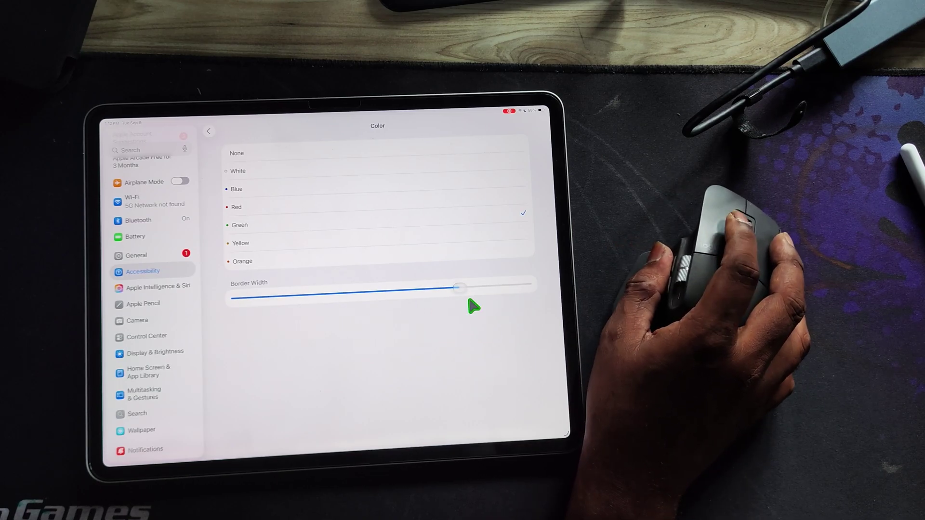
# Try yellow, green, red, none, blue and white border colours, then thin the border to medium.
pyautogui.click(298, 246)
pyautogui.click(289, 225)
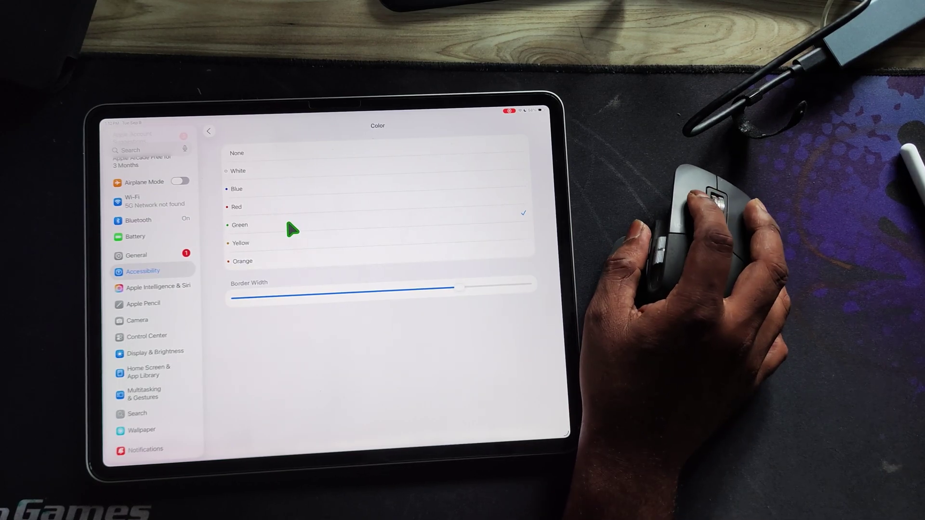
pyautogui.click(284, 190)
pyautogui.click(281, 167)
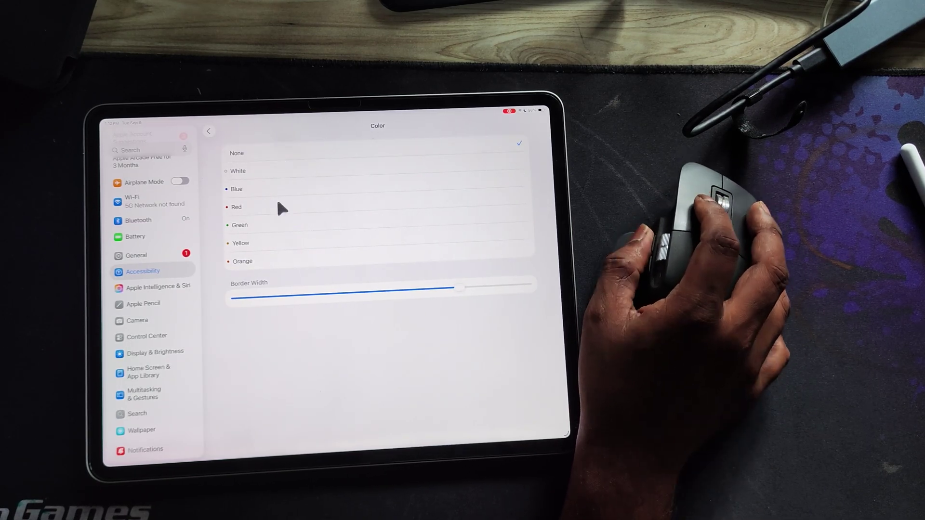
pyautogui.click(251, 188)
pyautogui.click(253, 172)
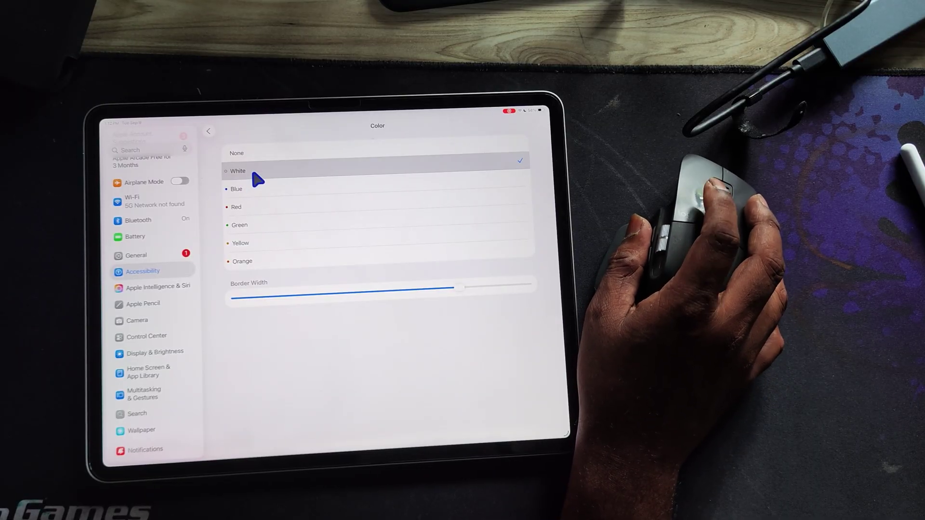
pyautogui.click(253, 173)
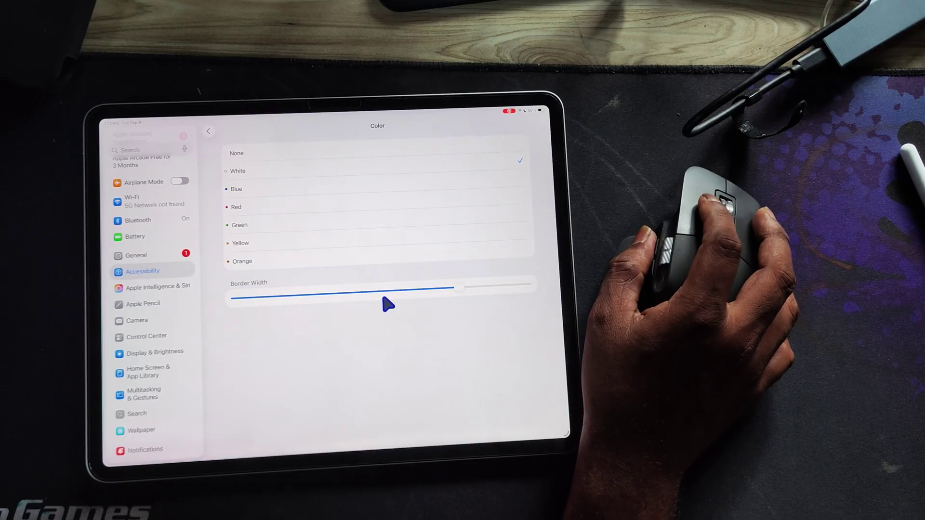
pyautogui.moveTo(461, 292); pyautogui.dragTo(342, 295)
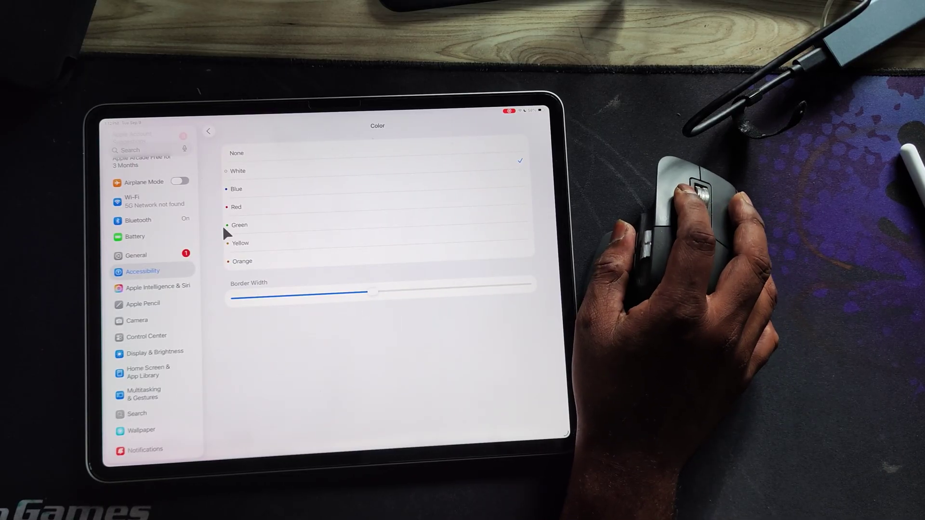
pyautogui.click(239, 225)
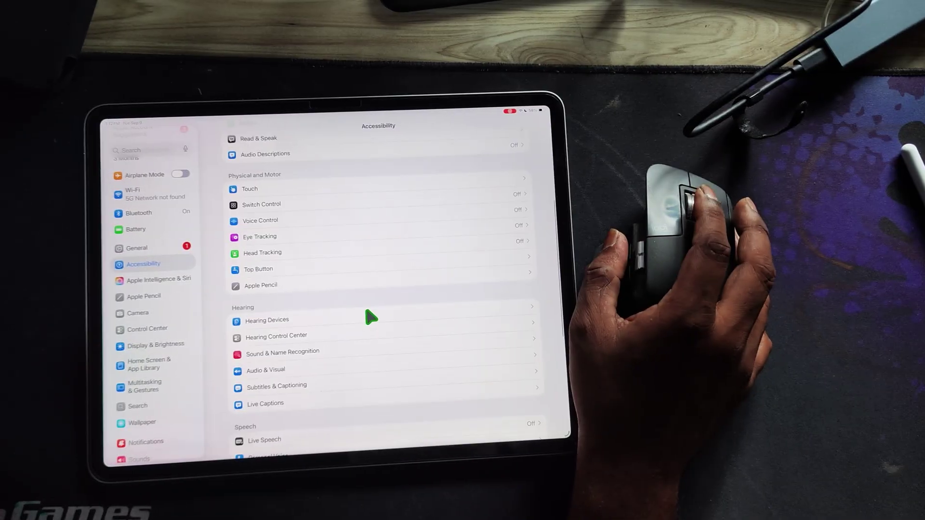
# Open the MX Master 3S button settings via Touch > AssistiveTouch > Devices.
pyautogui.click(358, 188)
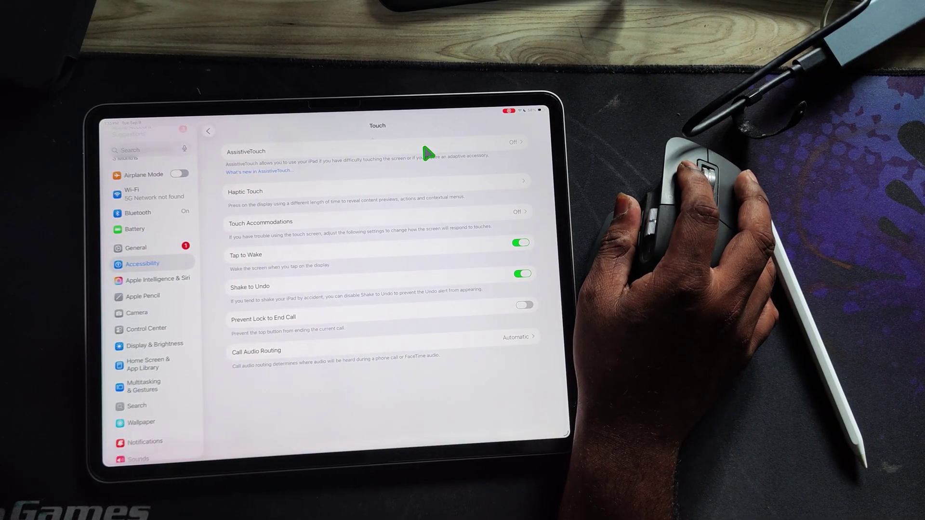
pyautogui.click(422, 154)
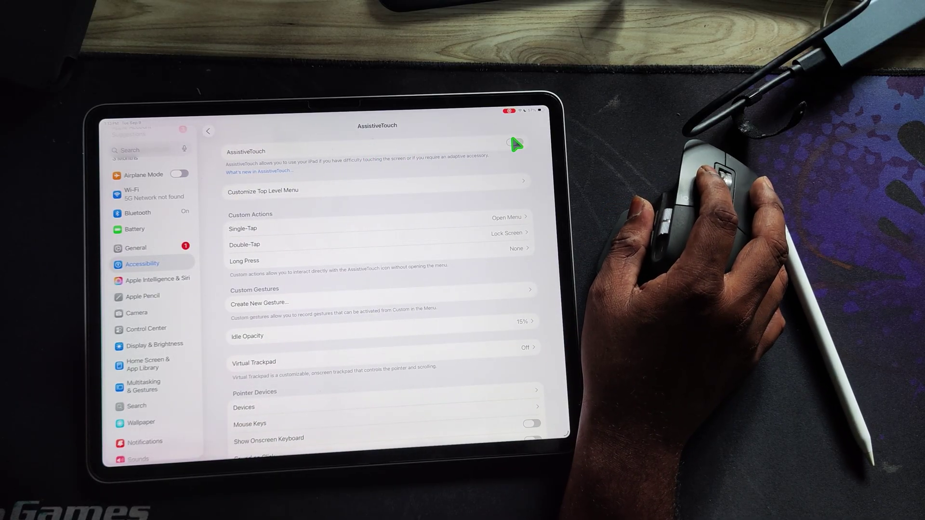
pyautogui.scroll(-5, 395, 231)
pyautogui.scroll(-5, 388, 253)
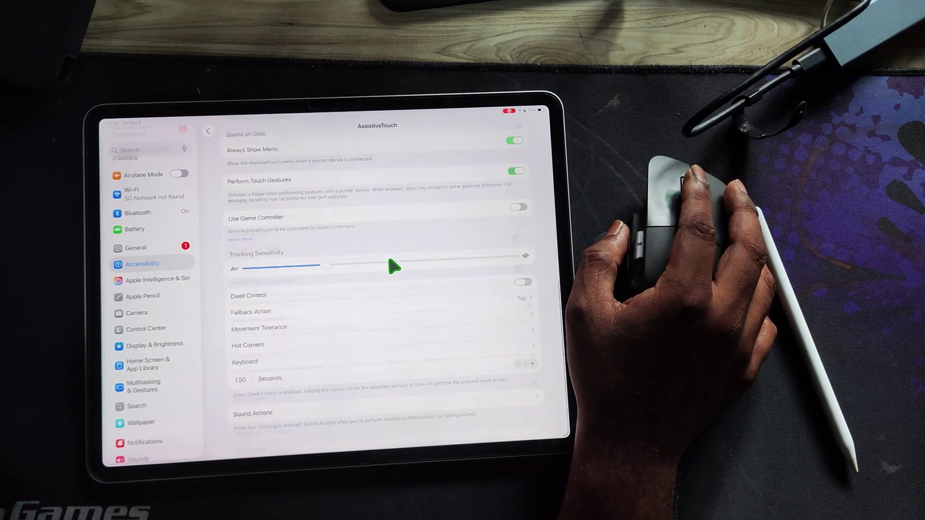
pyautogui.scroll(3, 386, 256)
pyautogui.scroll(2, 386, 256)
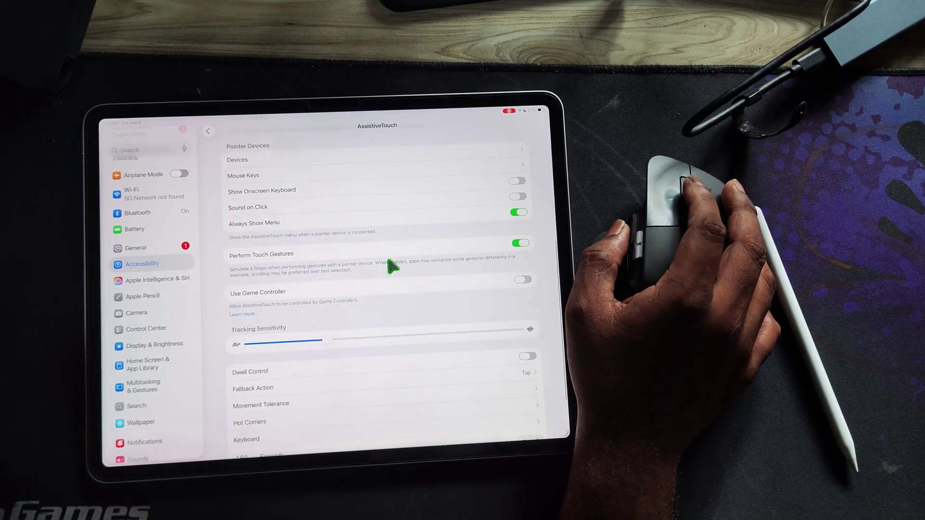
pyautogui.click(404, 181)
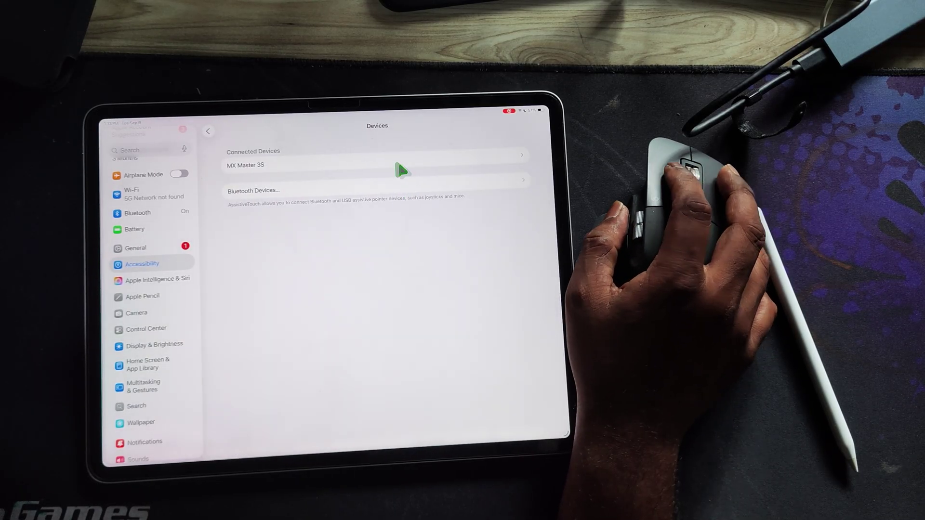
pyautogui.click(401, 168)
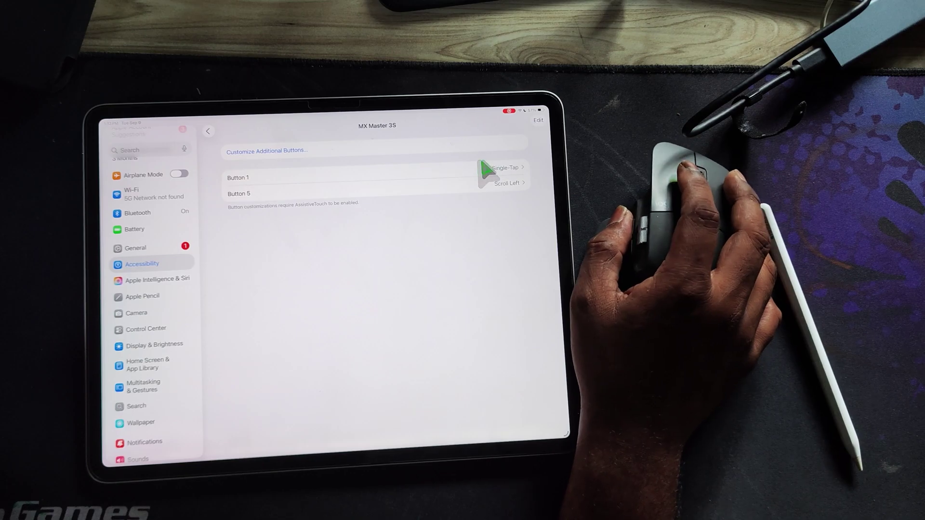
# Capture the extra mouse button as Button 5, then back out to AssistiveTouch.
pyautogui.click(352, 147)
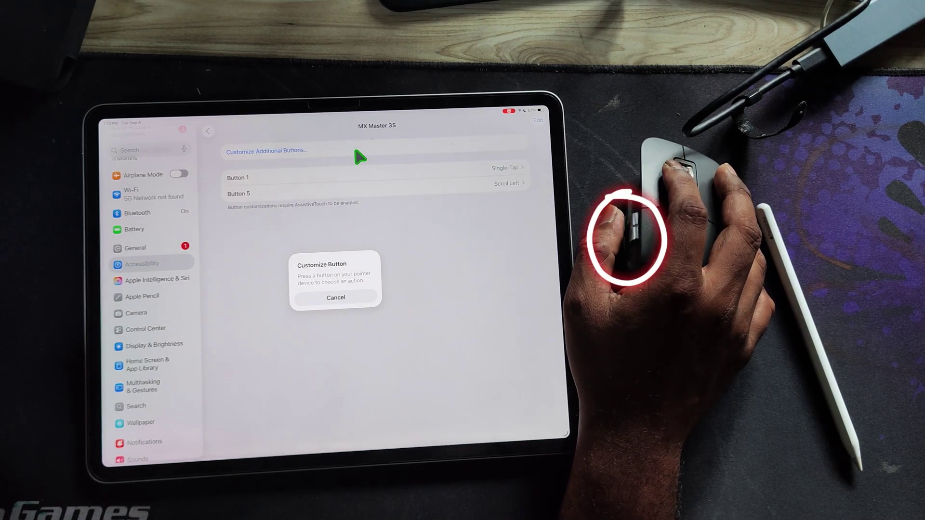
pyautogui.middleClick(413, 225)
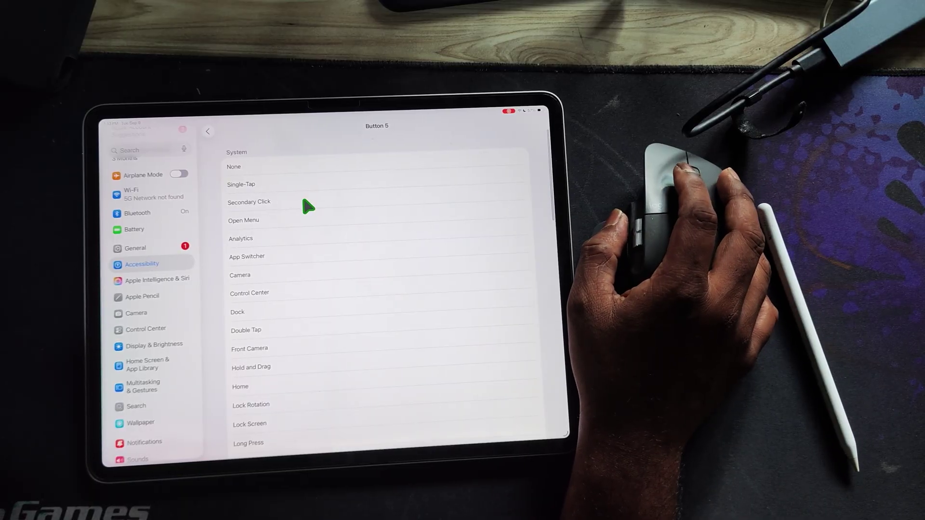
pyautogui.scroll(-5, 301, 217)
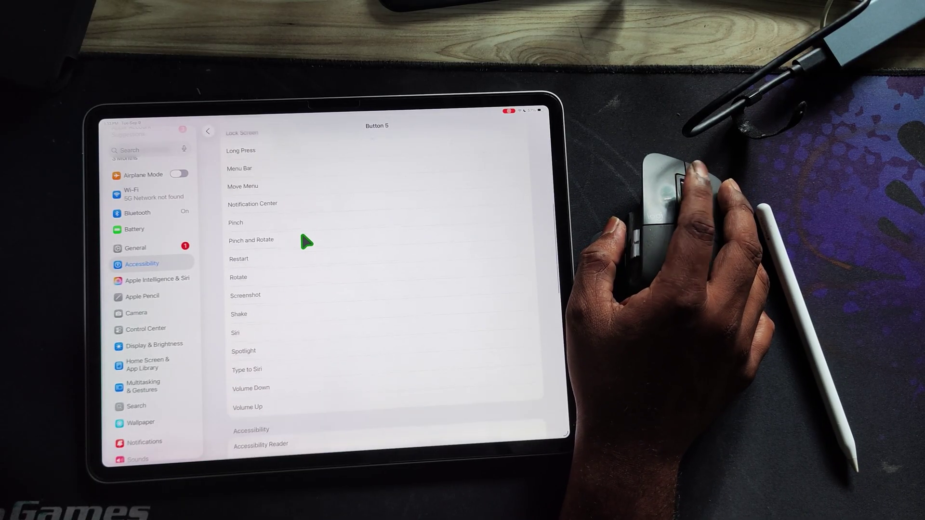
pyautogui.scroll(-5, 302, 228)
pyautogui.scroll(-4, 304, 246)
pyautogui.scroll(-4, 308, 268)
pyautogui.scroll(-3, 310, 282)
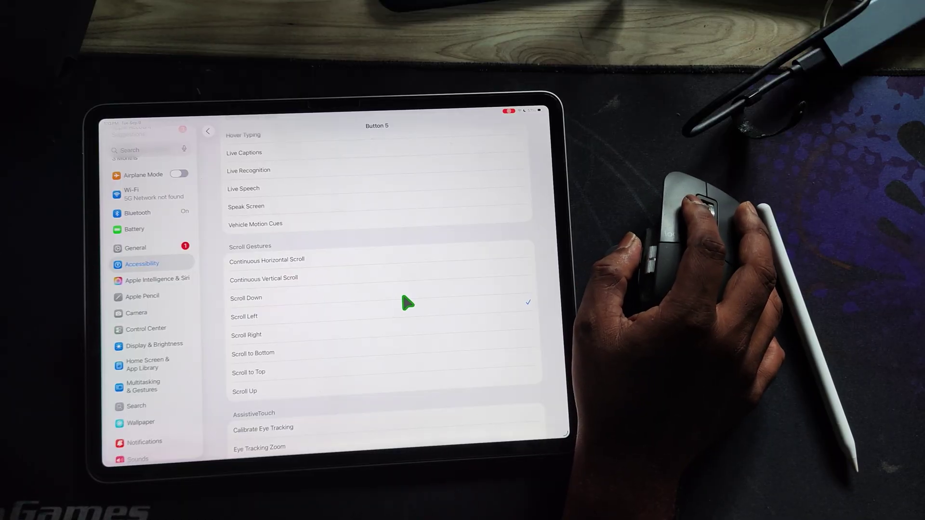
pyautogui.scroll(5, 381, 297)
pyautogui.click(208, 133)
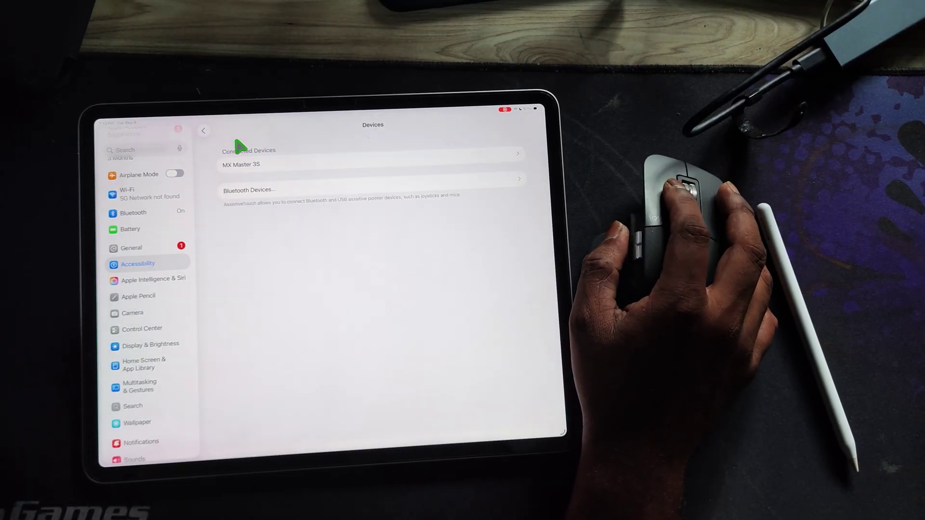
pyautogui.click(204, 131)
pyautogui.scroll(-3, 264, 217)
# Assign the Home action to Button 4 of the MX Master 3S.
pyautogui.click(267, 362)
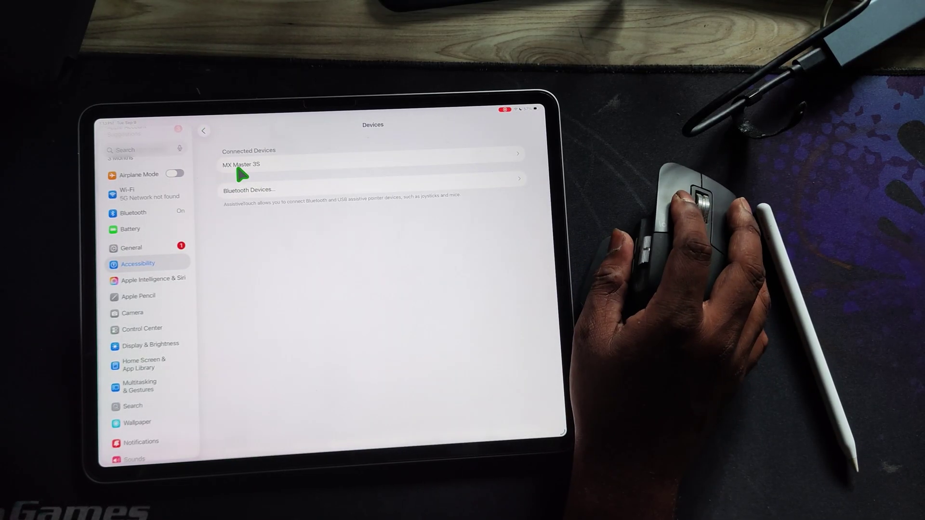
pyautogui.click(241, 164)
pyautogui.click(247, 196)
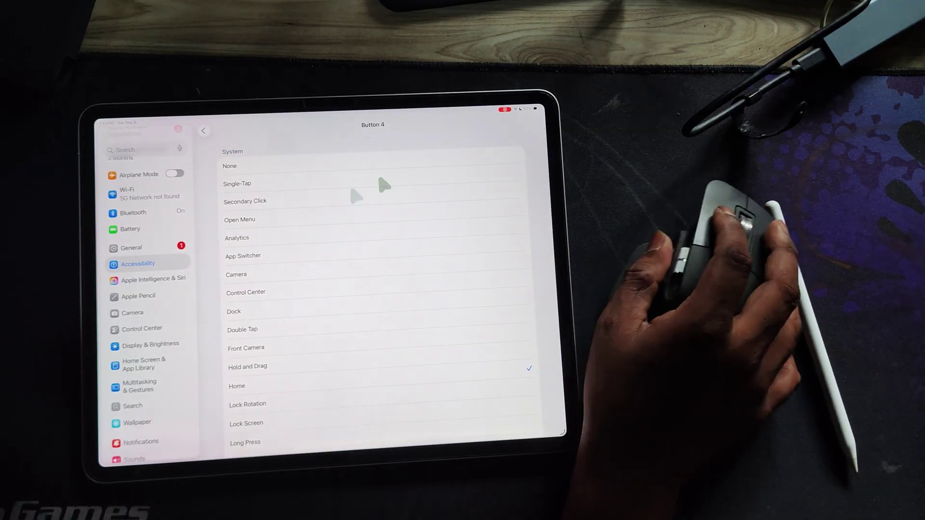
pyautogui.click(204, 131)
# Enable AssistiveTouch at the prompt and use the mouse Home button to leave Settings.
pyautogui.click(239, 150)
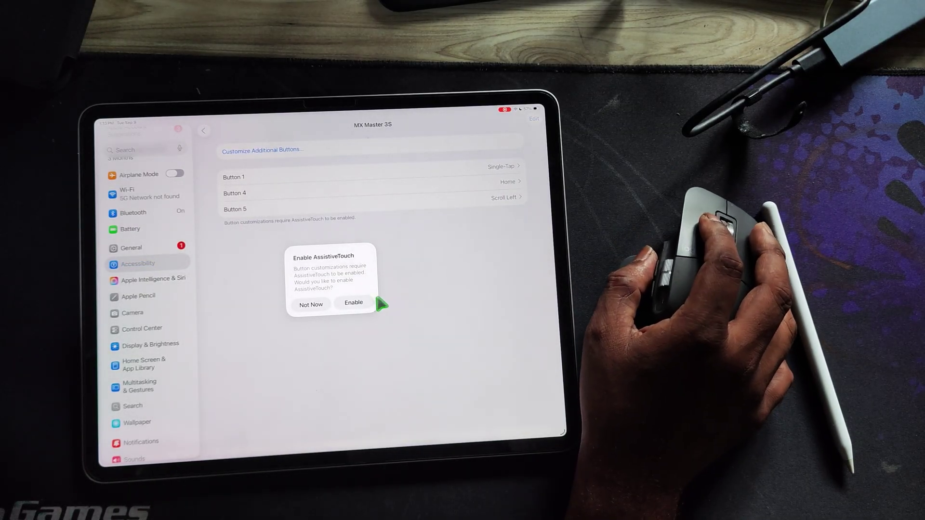
pyautogui.click(353, 303)
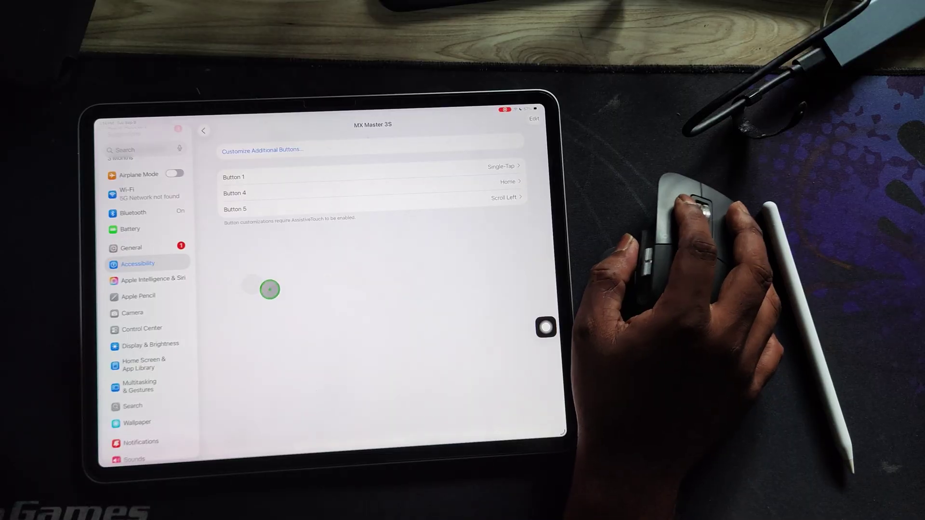
pyautogui.middleClick(263, 413)
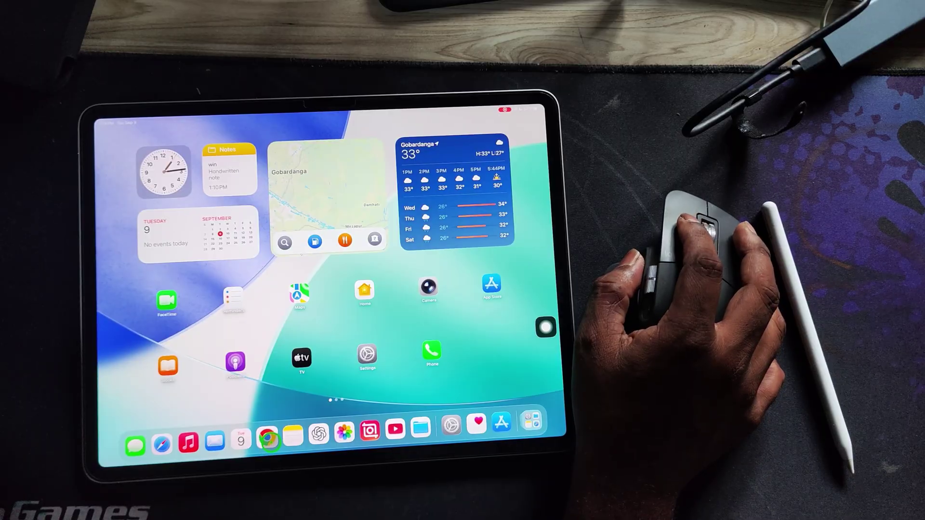
# Open Chrome on its Apple Support tab, then bring up the app switcher.
pyautogui.click(267, 438)
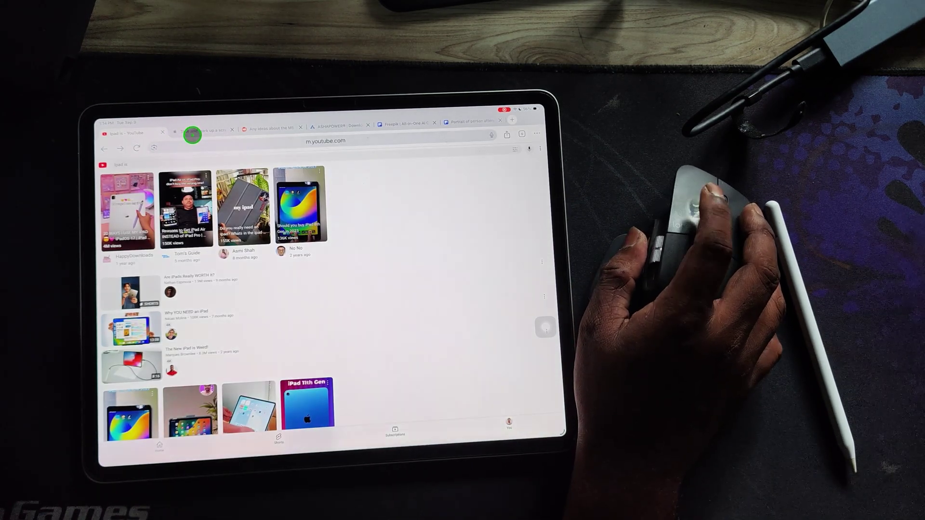
pyautogui.click(192, 135)
pyautogui.moveTo(332, 462); pyautogui.dragTo(499, 349)
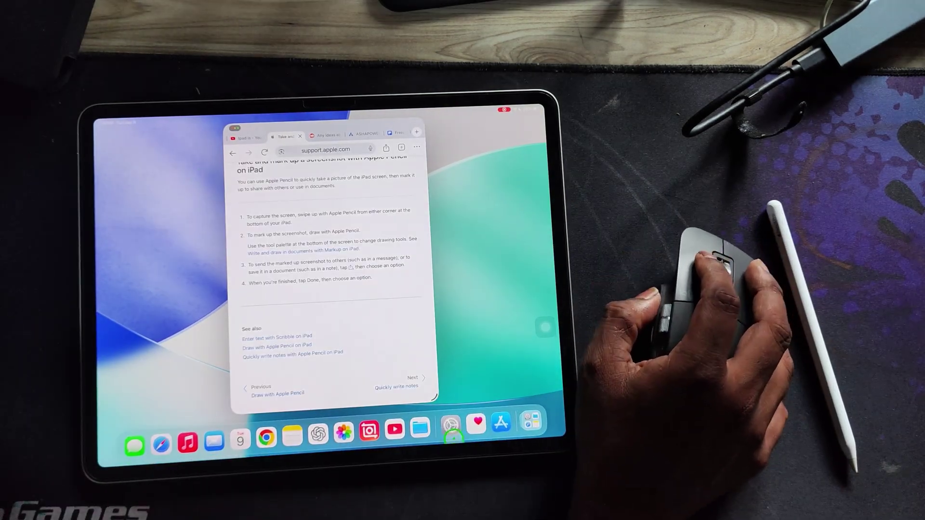
# Return to Settings and turn AssistiveTouch off, confirming the change.
pyautogui.click(499, 350)
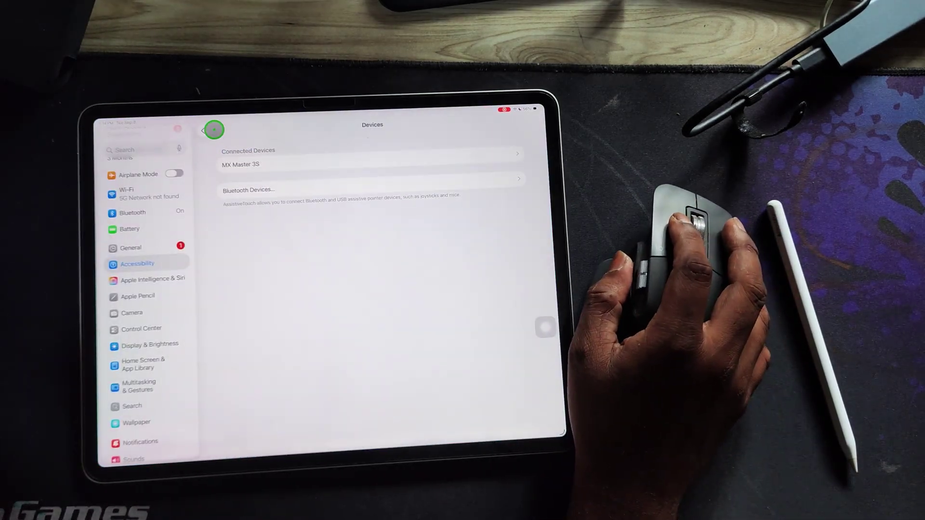
pyautogui.click(214, 130)
pyautogui.click(509, 141)
pyautogui.click(359, 302)
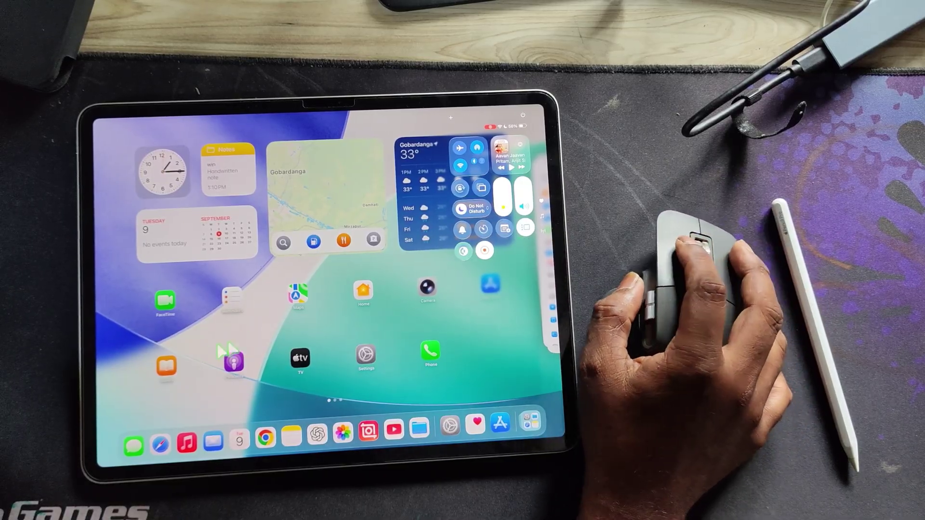
# Turn on Stage Manager, bring Music and ChatGPT forward, and shrink the ChatGPT window.
pyautogui.click(526, 229)
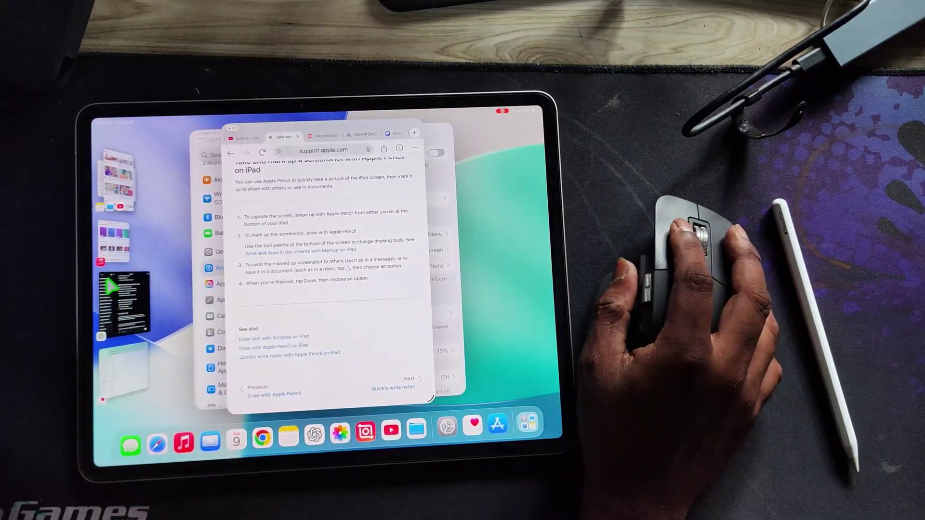
pyautogui.click(116, 238)
pyautogui.click(106, 303)
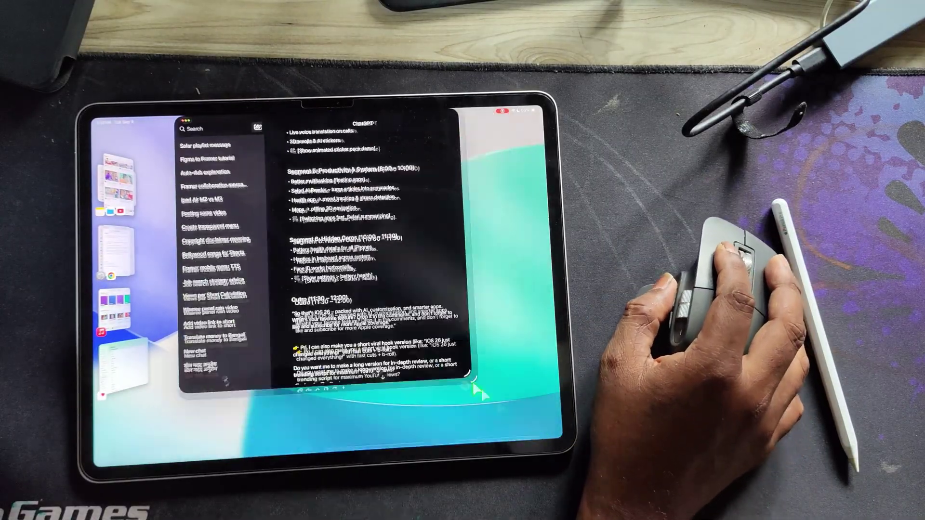
pyautogui.moveTo(543, 434); pyautogui.dragTo(506, 405)
# Tile Health top-left, Safari and Settings across the top, plus Music and ChatGPT.
pyautogui.click(116, 304)
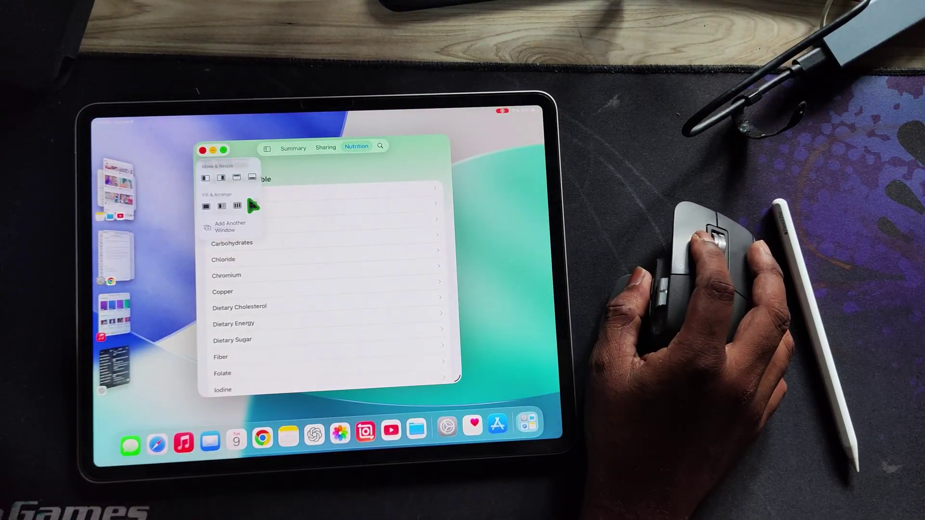
pyautogui.click(253, 205)
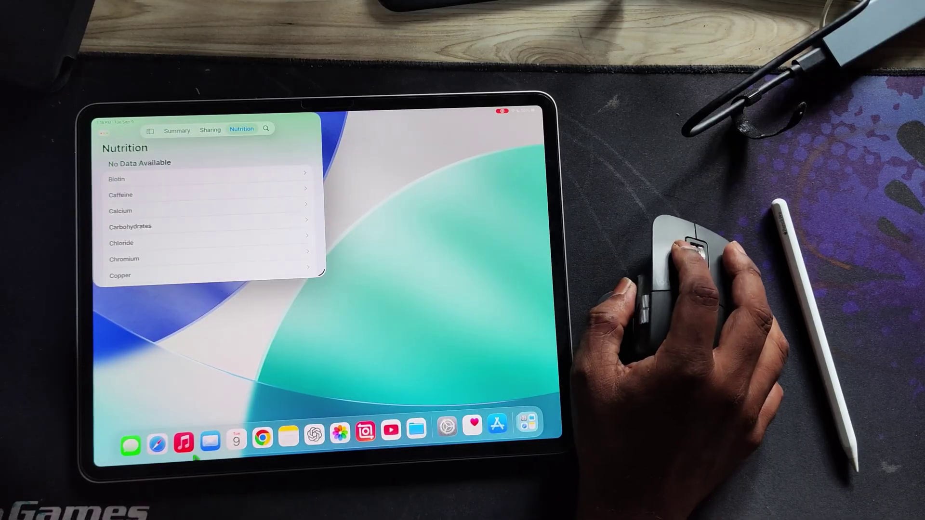
pyautogui.click(258, 448)
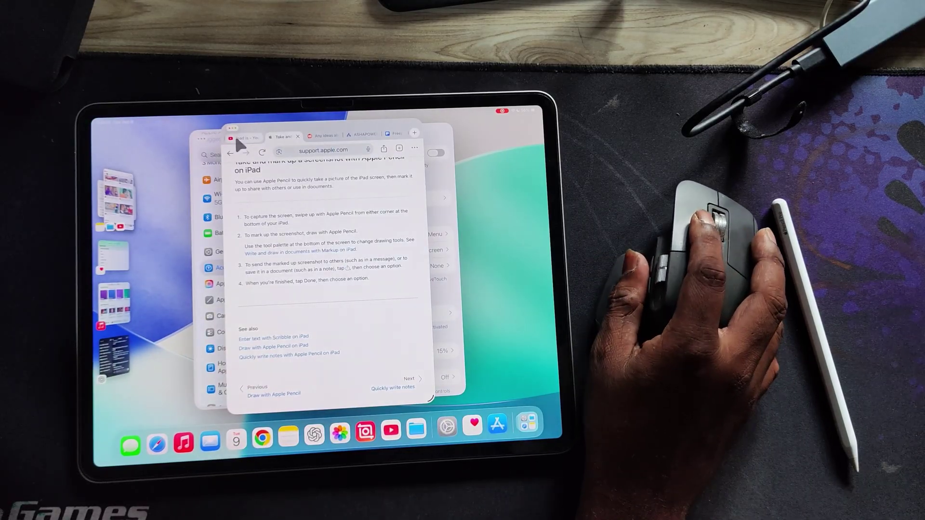
pyautogui.click(280, 186)
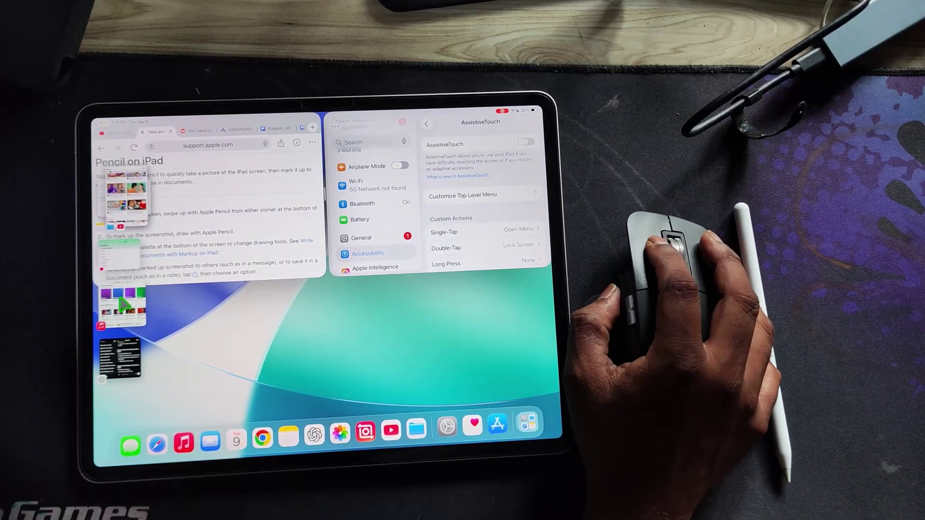
pyautogui.click(123, 304)
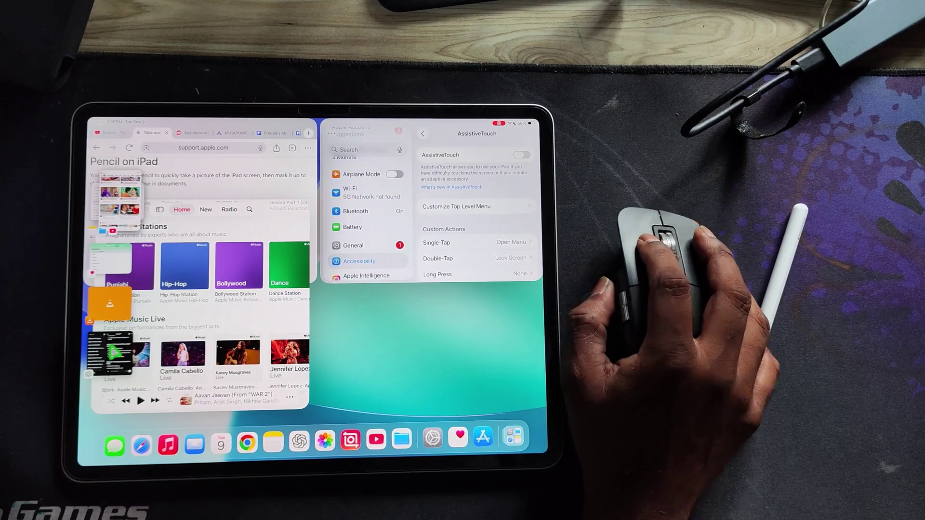
pyautogui.click(109, 355)
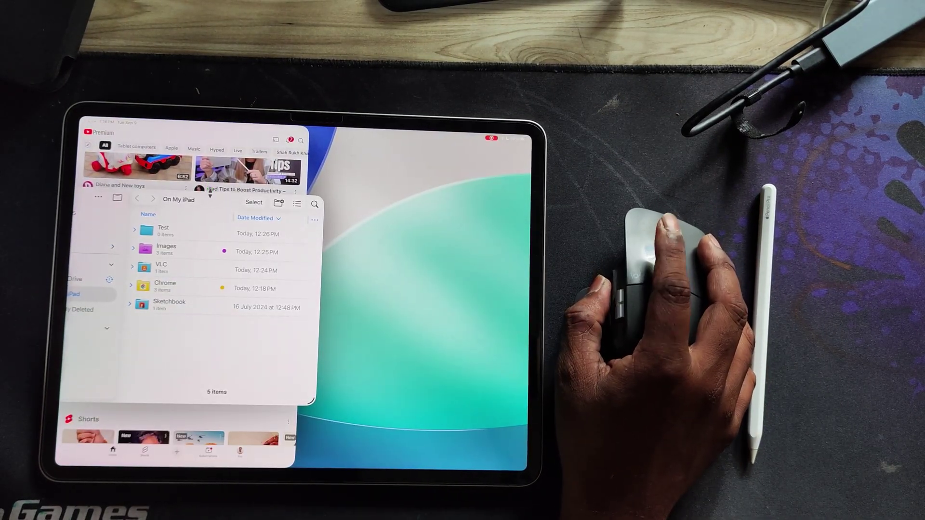
# Make Files full screen and show its folders as icons.
pyautogui.click(214, 202)
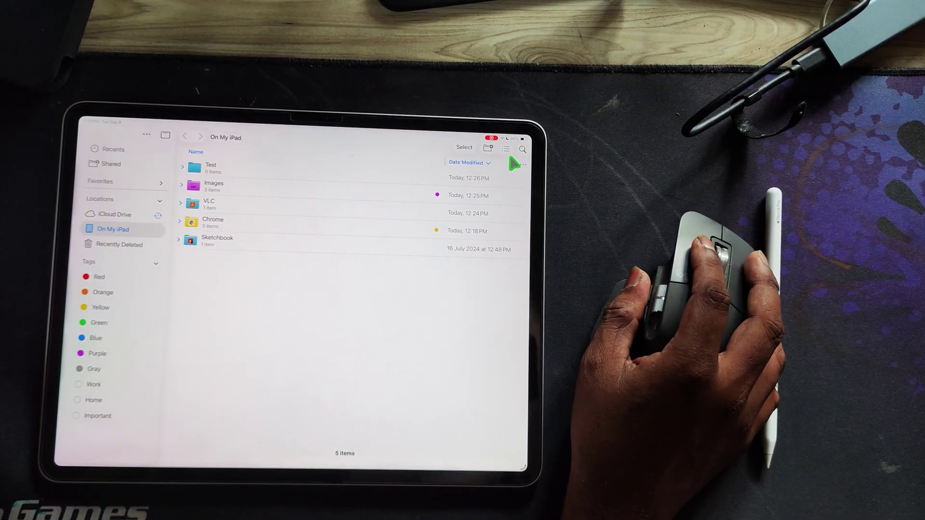
pyautogui.click(507, 150)
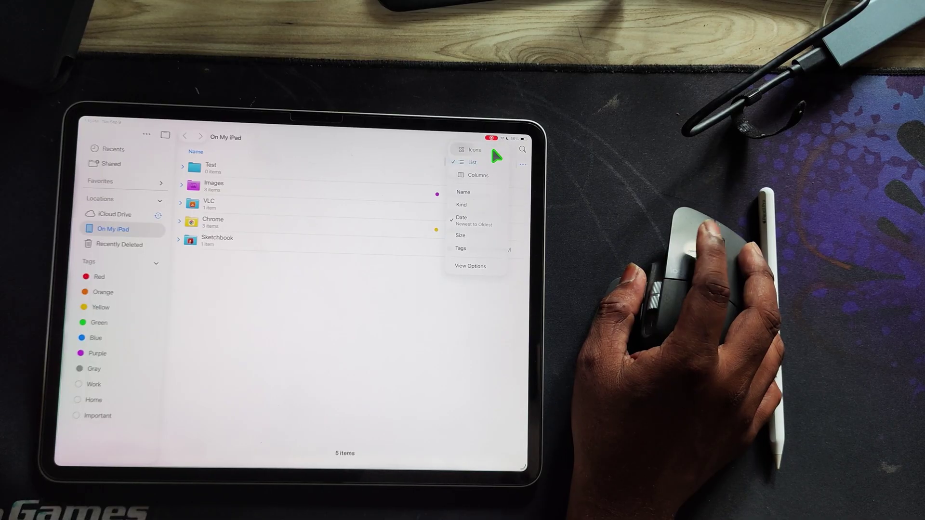
pyautogui.click(495, 154)
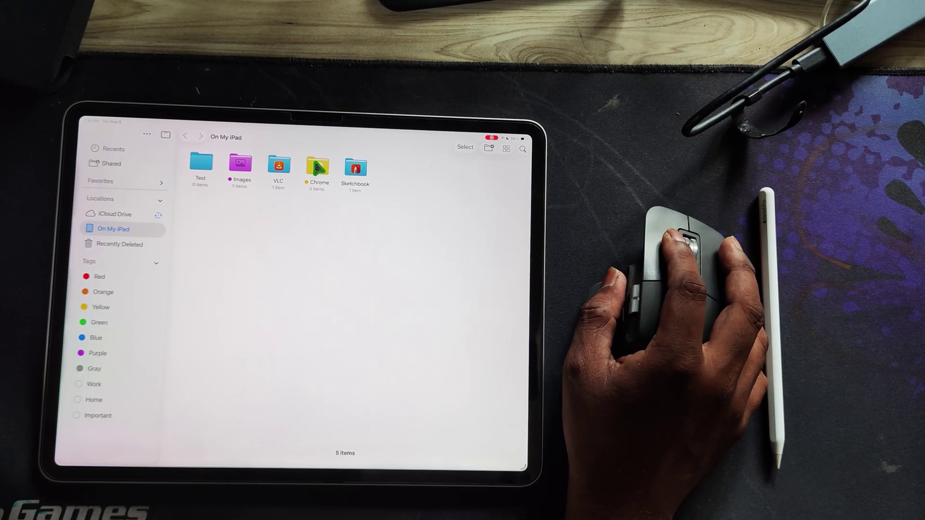
# Review the Chrome folder's tags, then open the Chrome folder.
pyautogui.rightClick(318, 168)
pyautogui.click(333, 204)
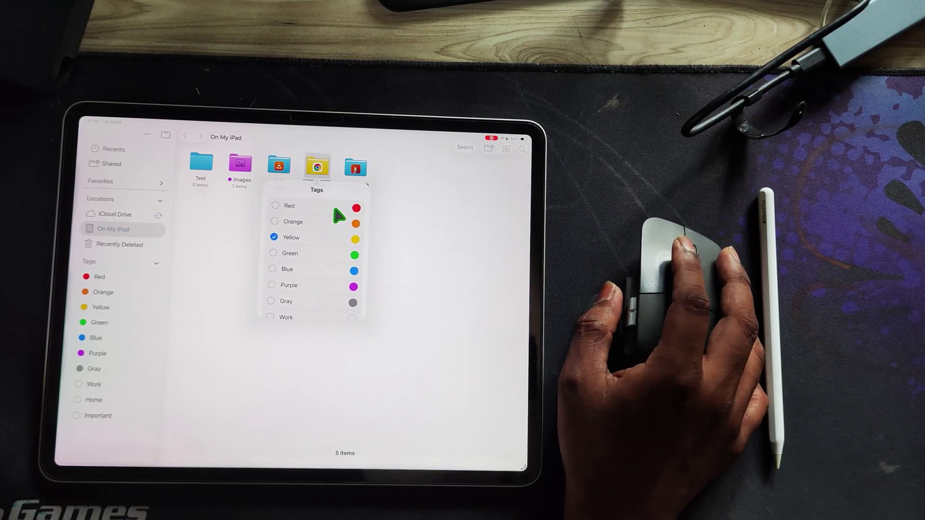
pyautogui.click(217, 252)
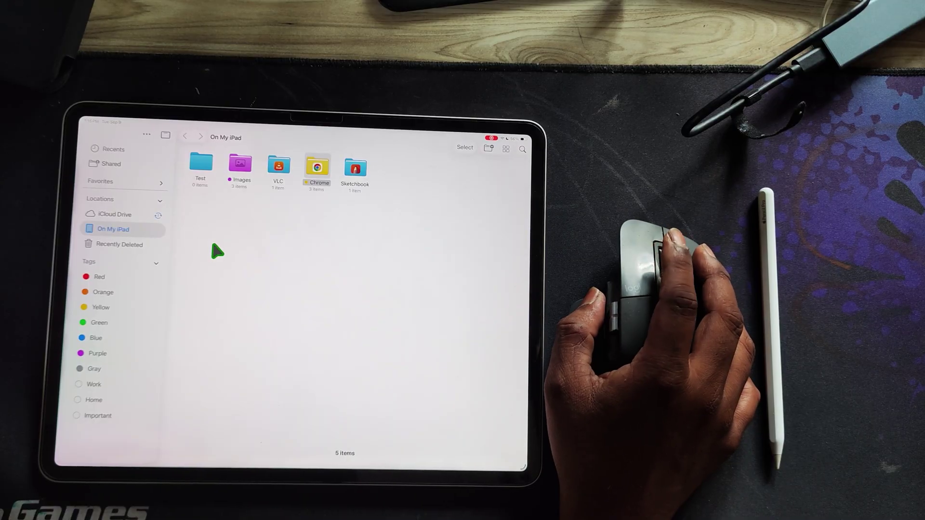
pyautogui.doubleClick(319, 177)
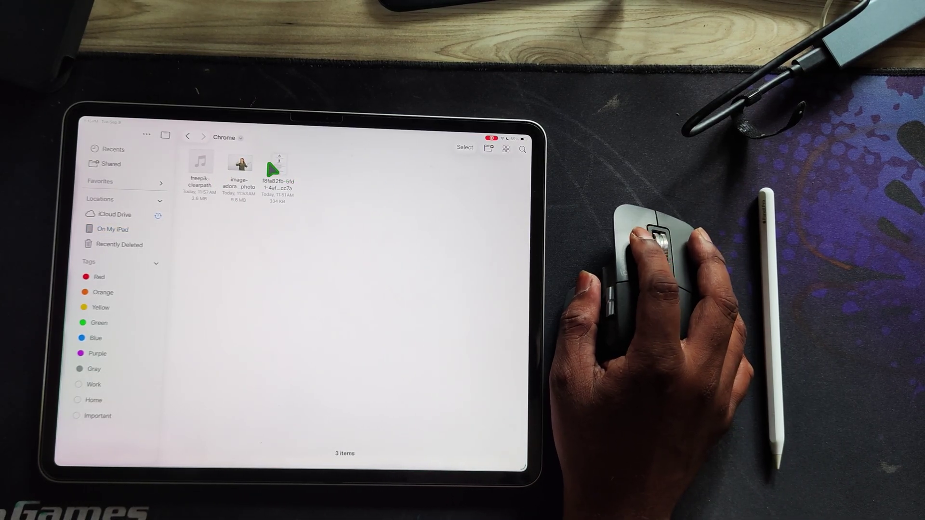
# Open the third Chrome file, then visit iCloud Drive and return to On My iPad.
pyautogui.doubleClick(285, 163)
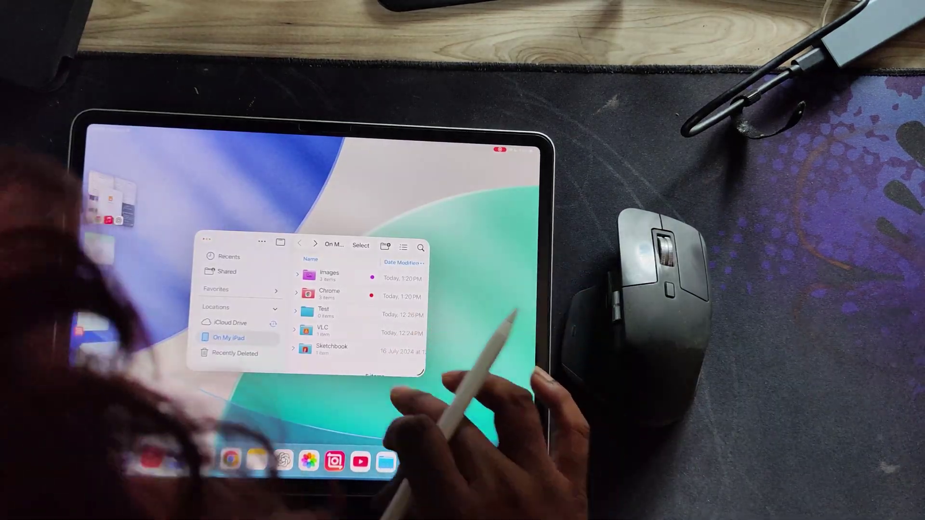
pyautogui.scroll(-1, 362, 311)
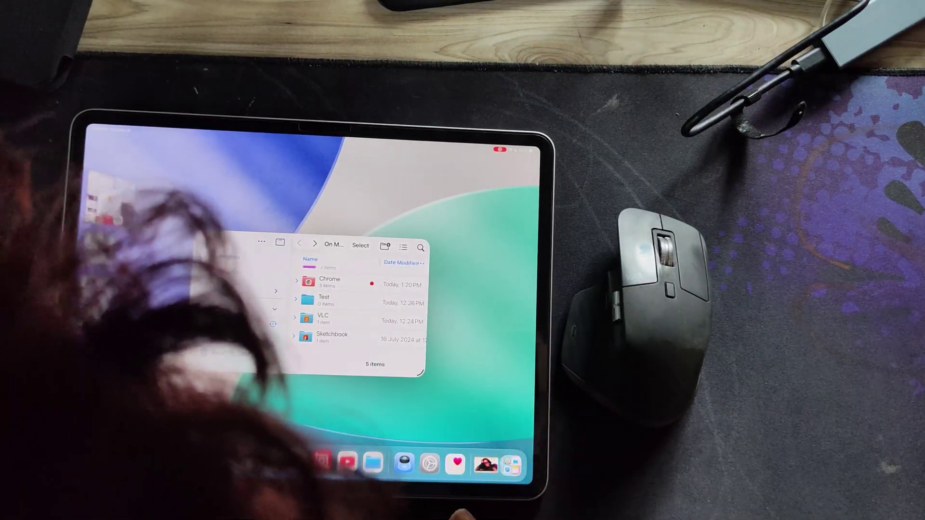
pyautogui.click(230, 323)
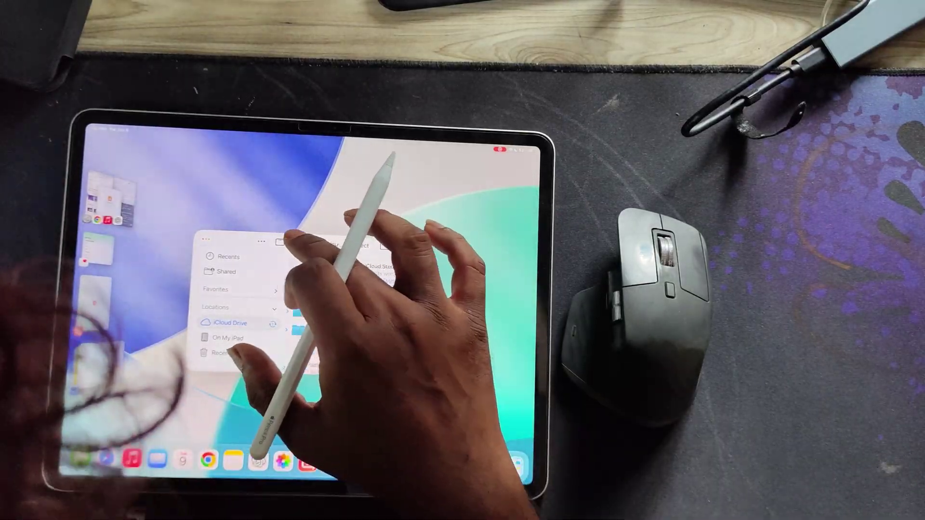
pyautogui.click(228, 338)
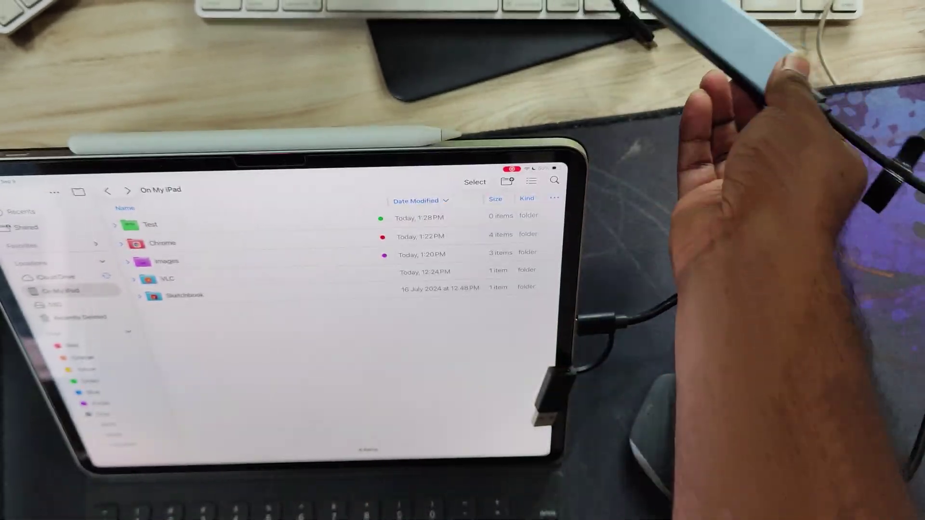
# Copy the InShot movie from the external SSD and go to On My iPad.
pyautogui.click(75, 318)
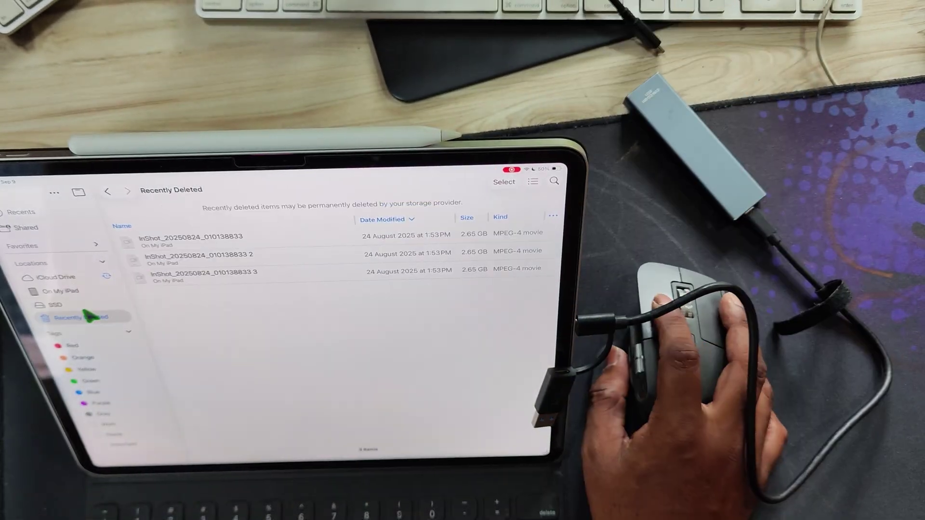
pyautogui.click(56, 305)
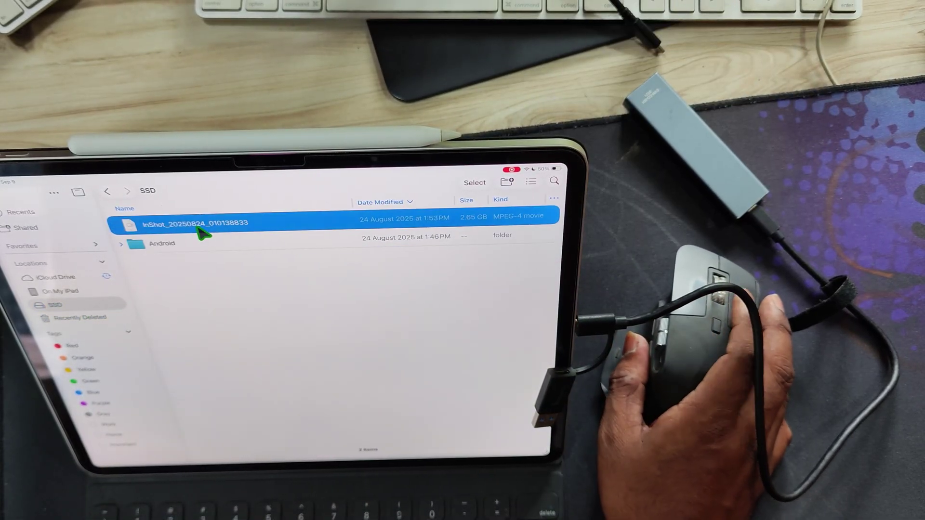
pyautogui.rightClick(204, 233)
pyautogui.click(219, 239)
pyautogui.click(79, 291)
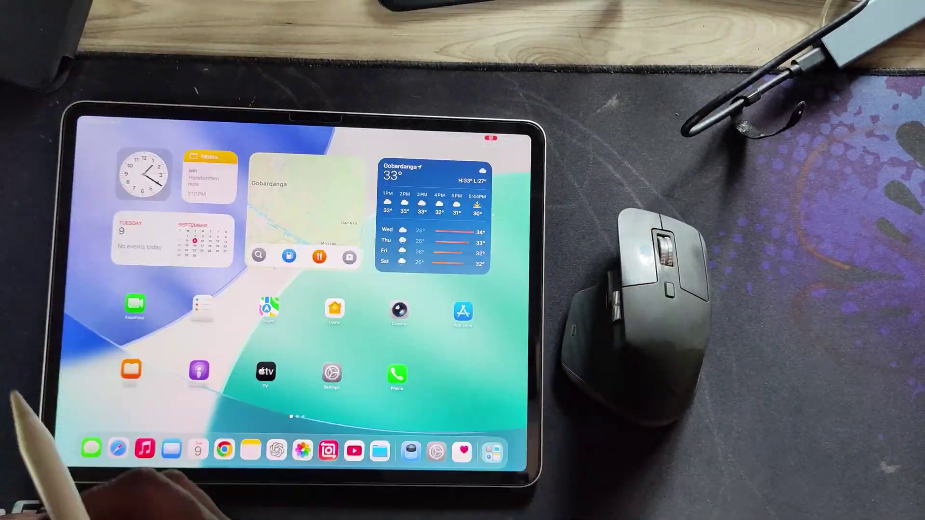
pyautogui.scroll(5, 257, 229)
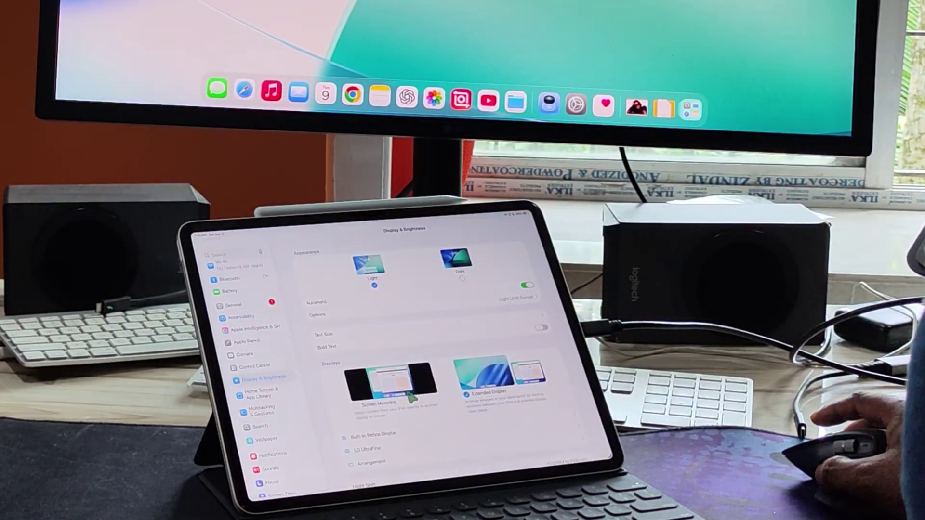
# Switch the LG UltraFine from mirroring to extended display and review the display arrangement.
pyautogui.click(410, 397)
pyautogui.click(478, 386)
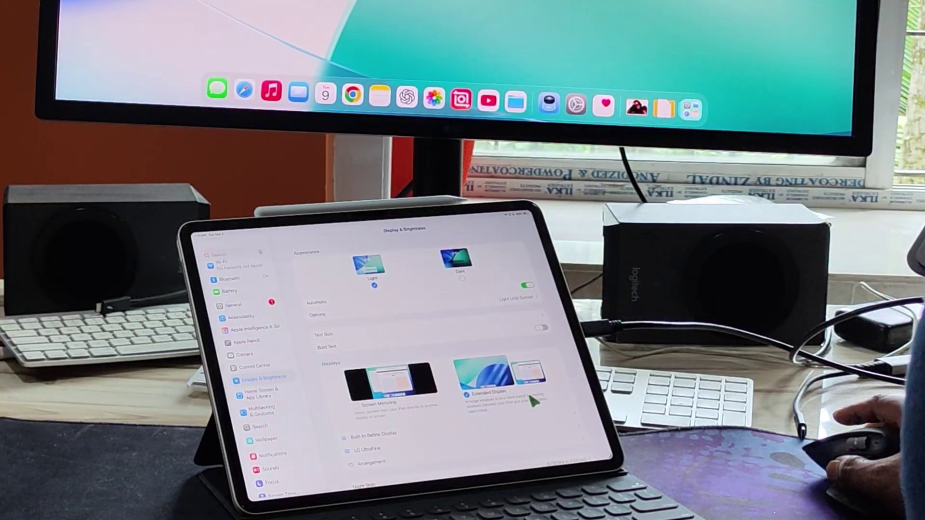
pyautogui.click(411, 427)
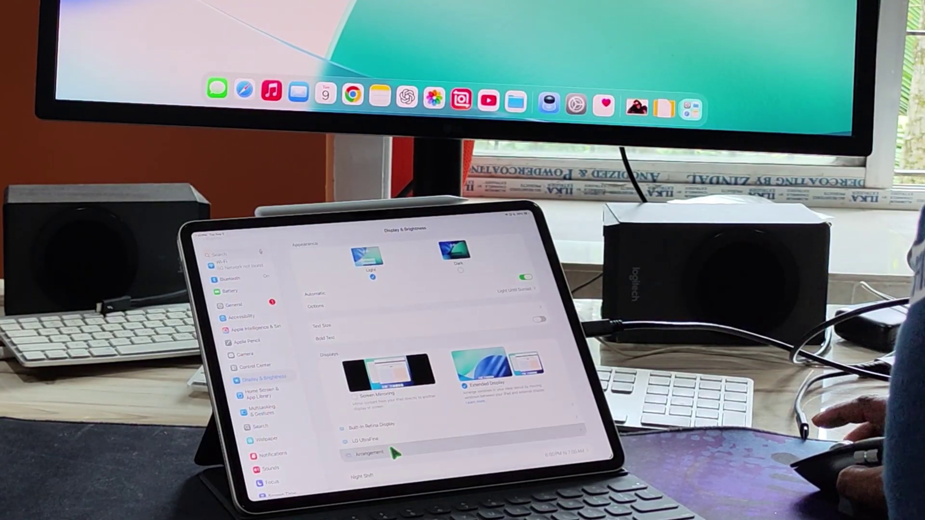
pyautogui.click(394, 454)
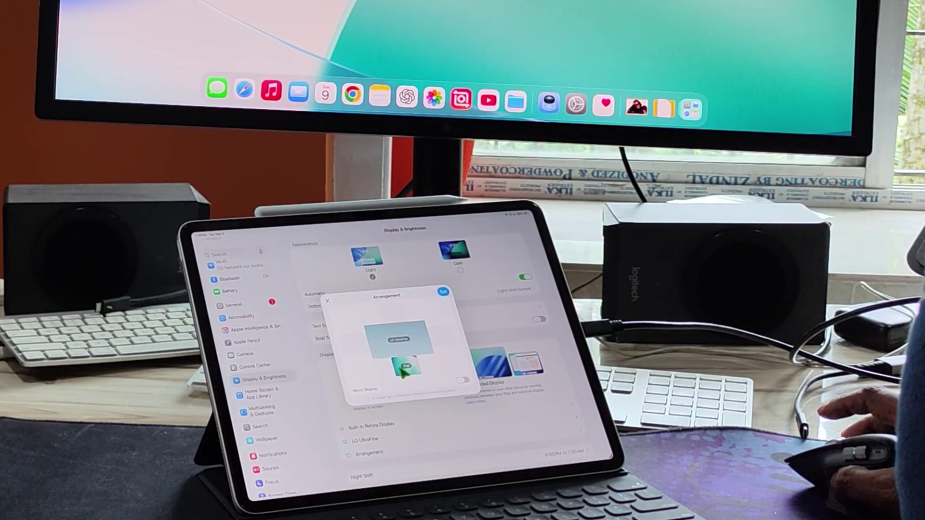
pyautogui.click(443, 293)
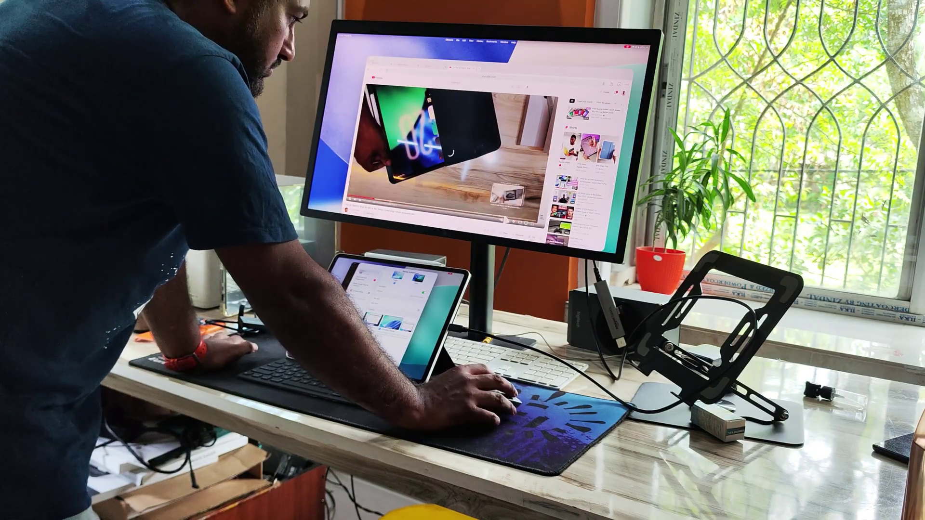
pyautogui.scroll(-5, 439, 166)
pyautogui.scroll(5, 451, 157)
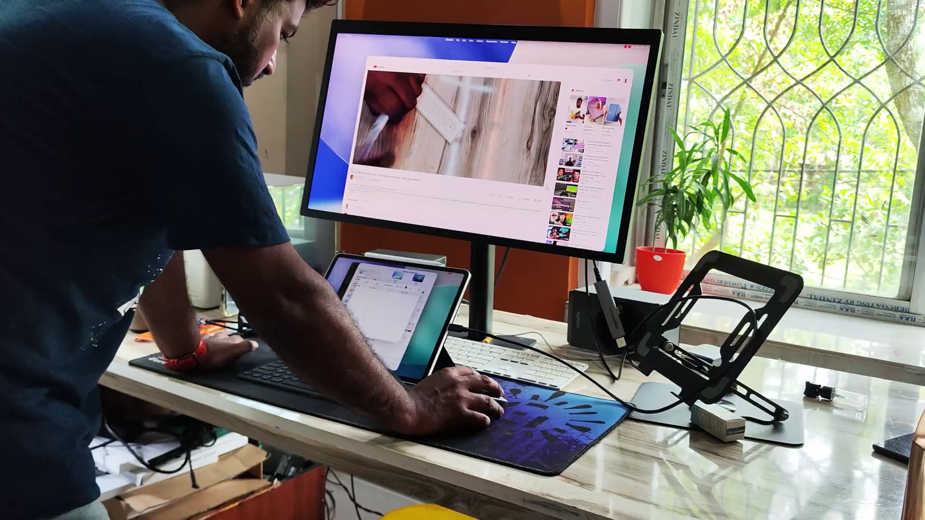
# Open and close a new Safari window on the monitor, then shrink the video window.
pyautogui.click(468, 126)
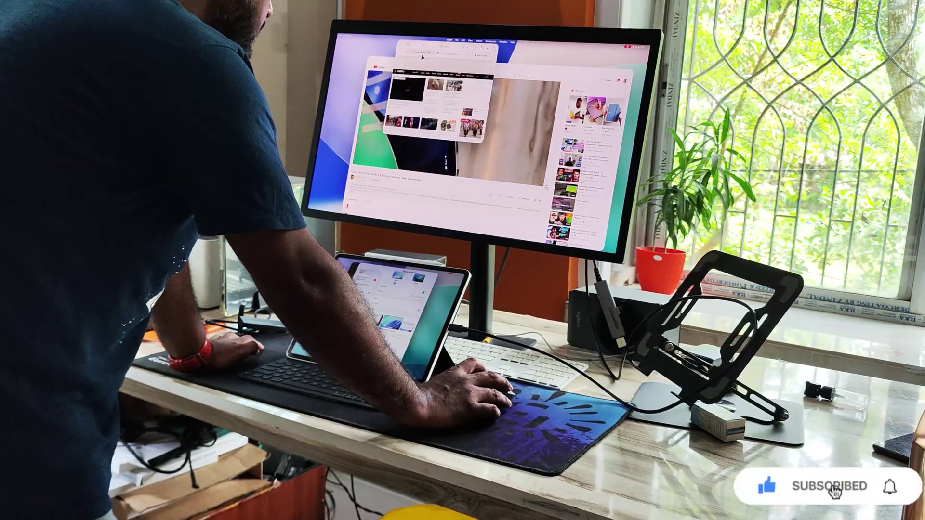
pyautogui.press('f')
pyautogui.moveTo(615, 246); pyautogui.dragTo(505, 199)
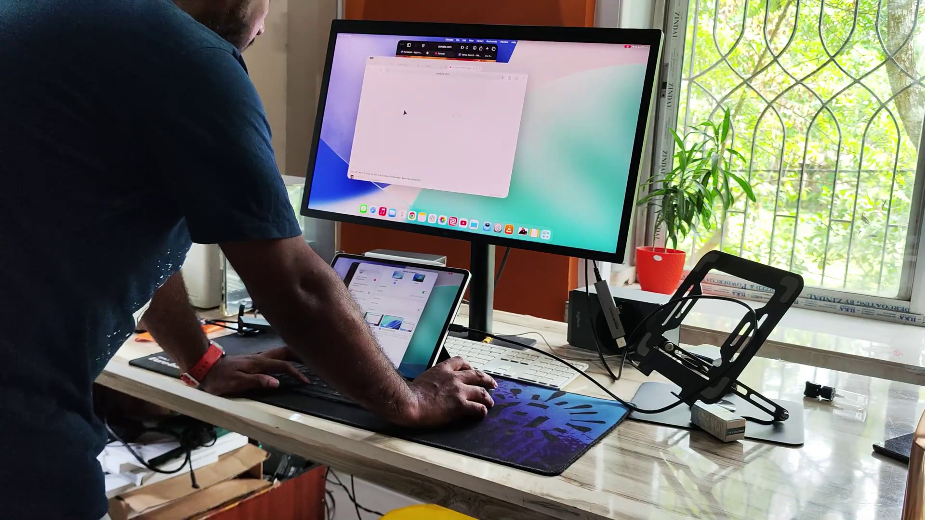
# Cycle through browser tabs and app windows, then play the Apple iPad Air & Accessories video.
pyautogui.hotkey('ctrl', 'Tab')
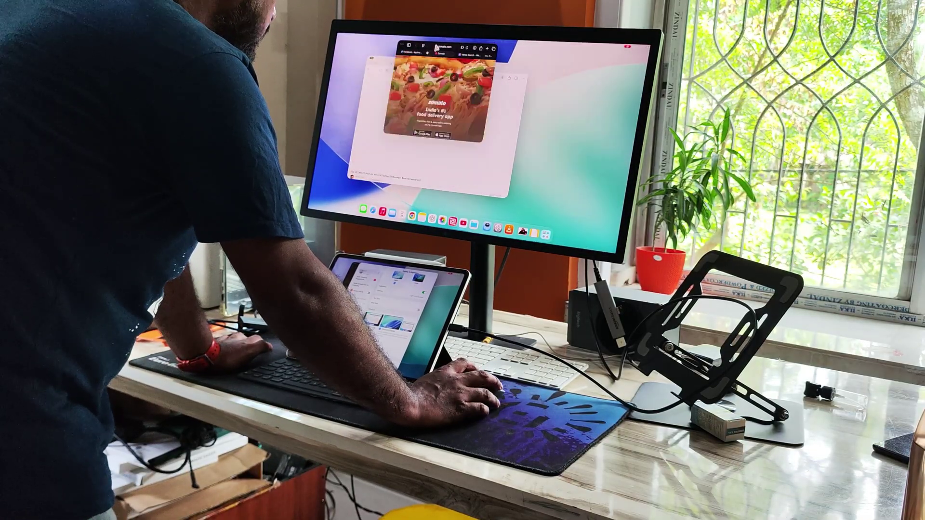
pyautogui.hotkey('ctrl', 'Tab')
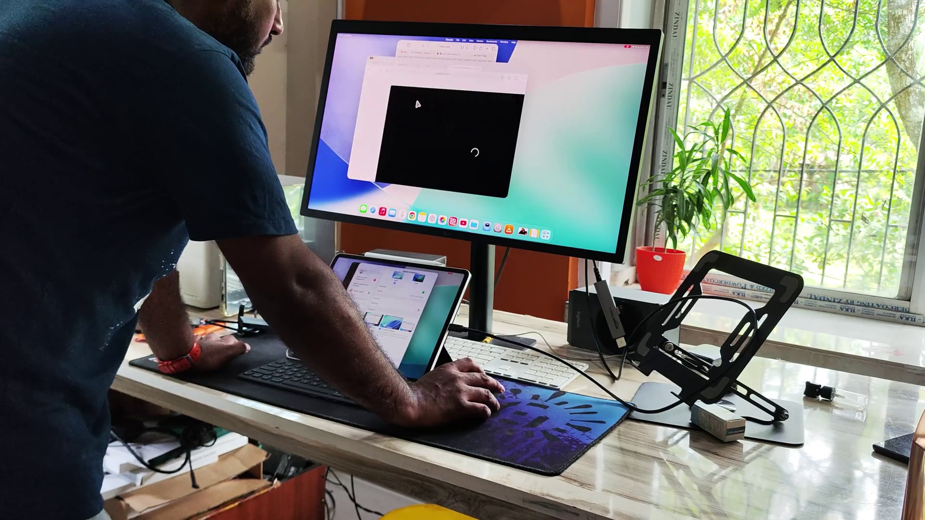
pyautogui.hotkey('ctrl', 'Tab')
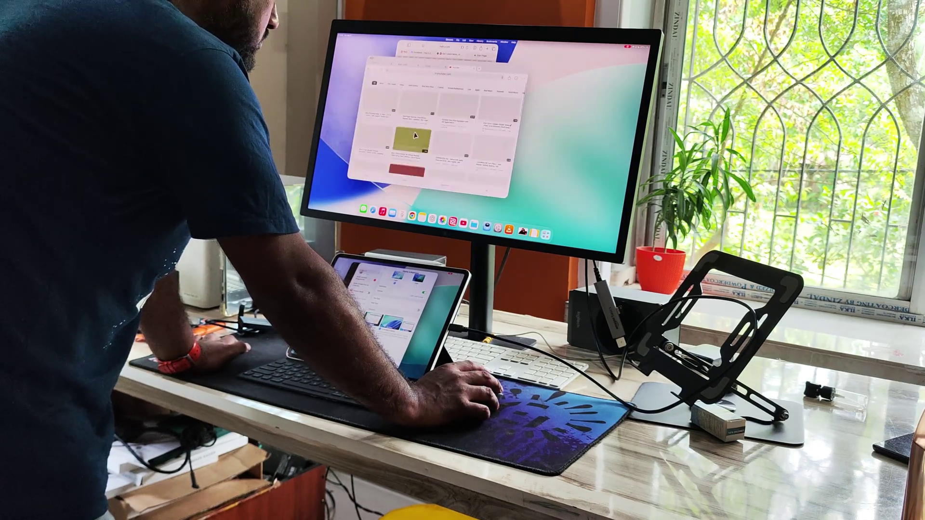
pyautogui.hotkey('ctrl', 'Tab')
pyautogui.press('super+Tab')
pyautogui.press('super+Tab')
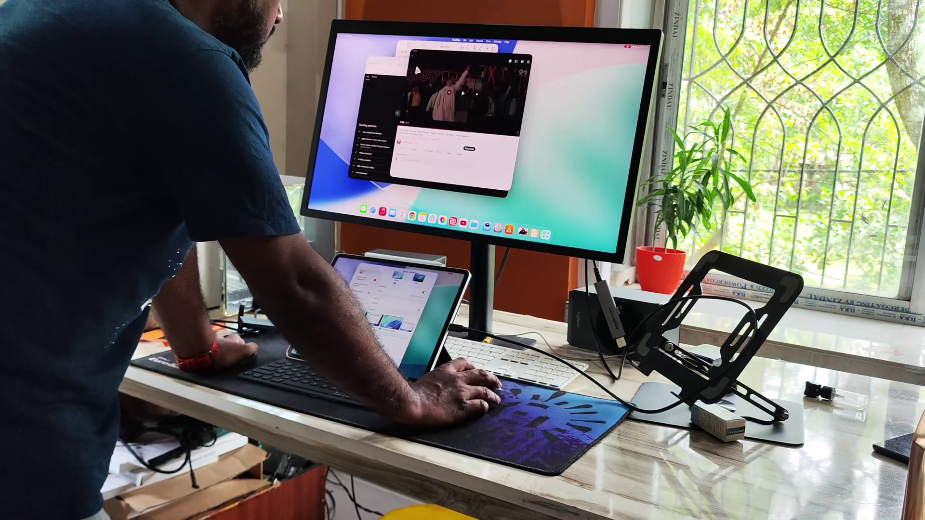
pyautogui.press('super+Tab')
pyautogui.press('super+Tab')
pyautogui.click(422, 101)
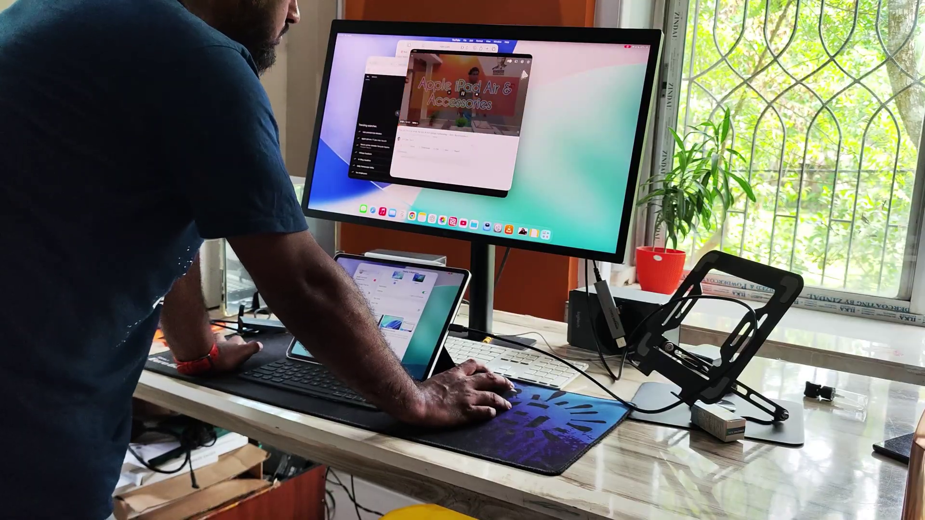